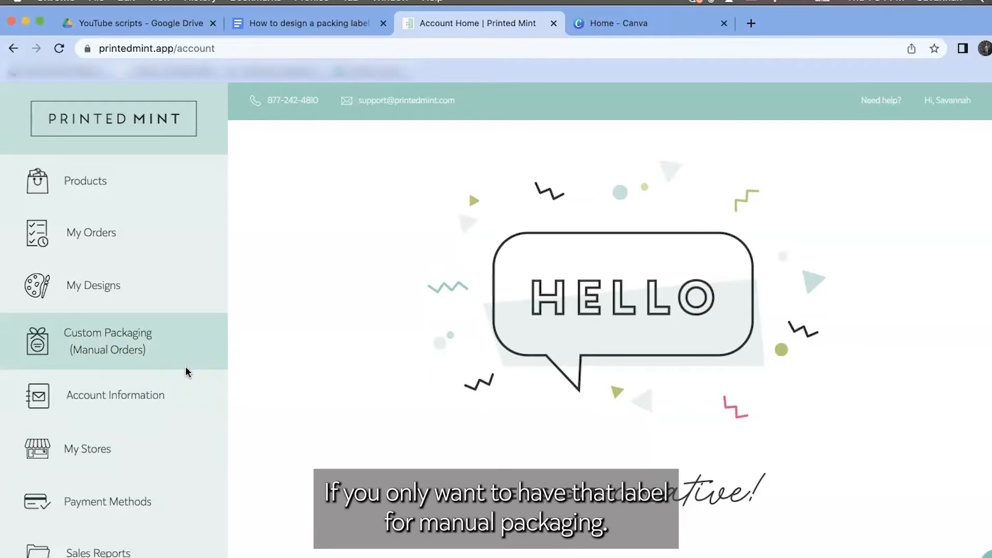
# Open the connected store's shop settings and look through the custom packaging options to the packing slip logo section
pyautogui.click(80, 457)
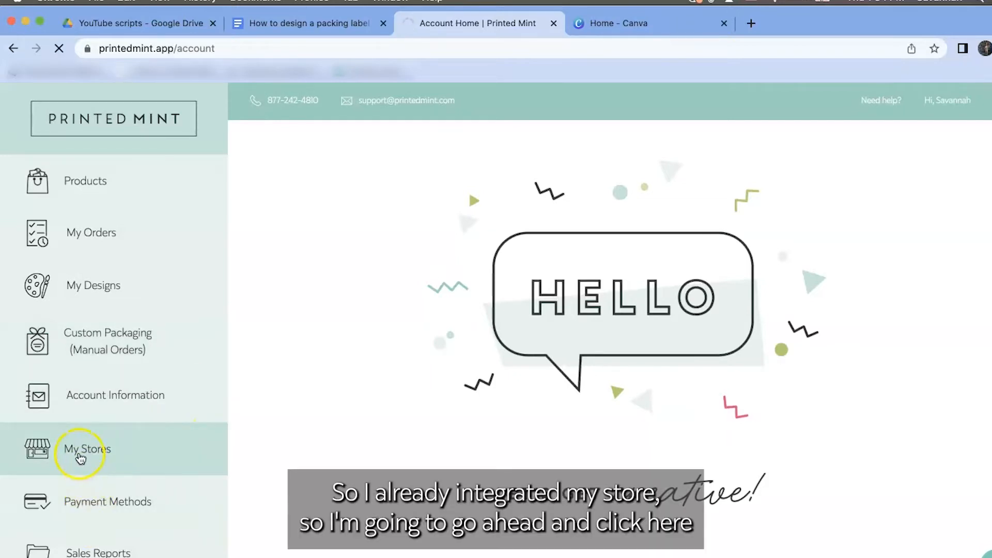
pyautogui.scroll(-3, 399, 387)
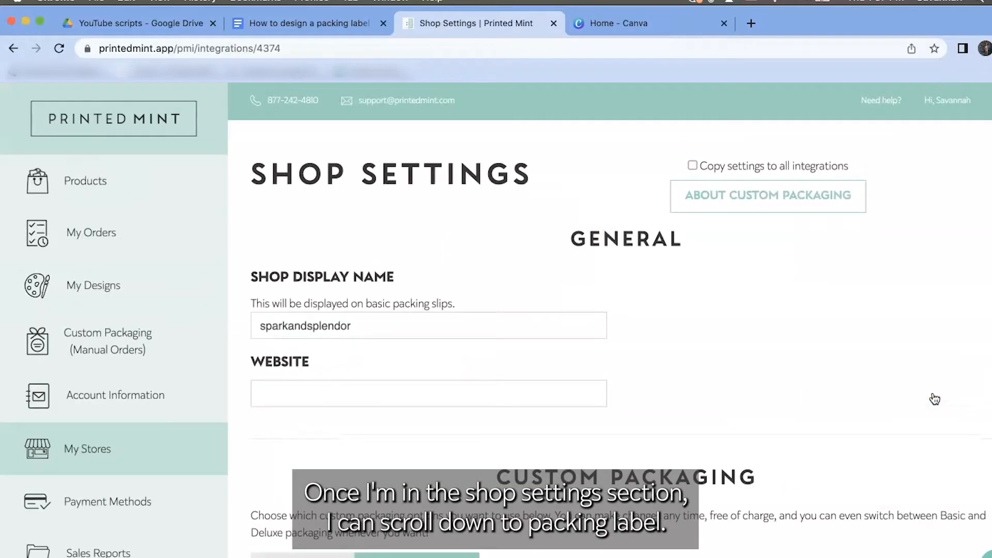
pyautogui.scroll(-15, 833, 467)
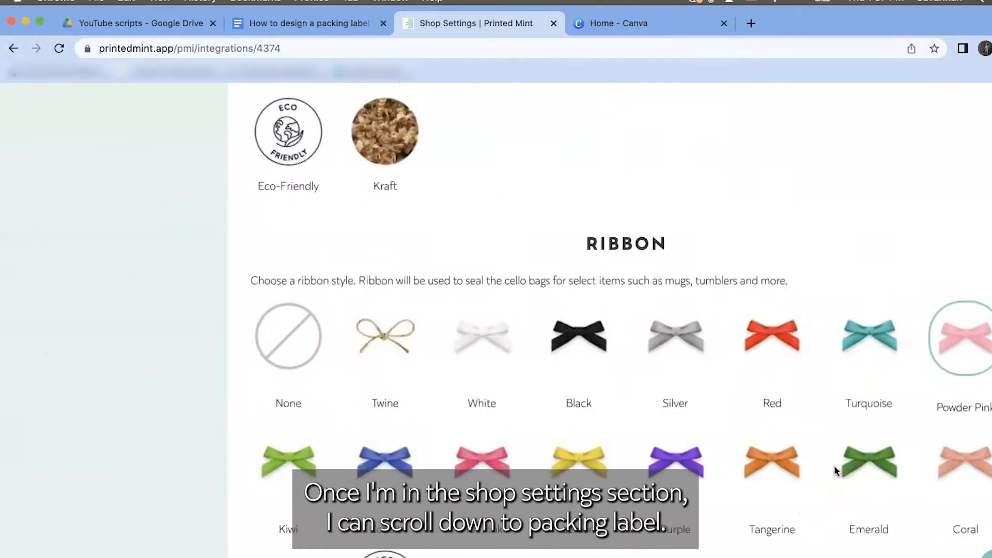
pyautogui.scroll(-10, 836, 470)
pyautogui.scroll(10, 836, 470)
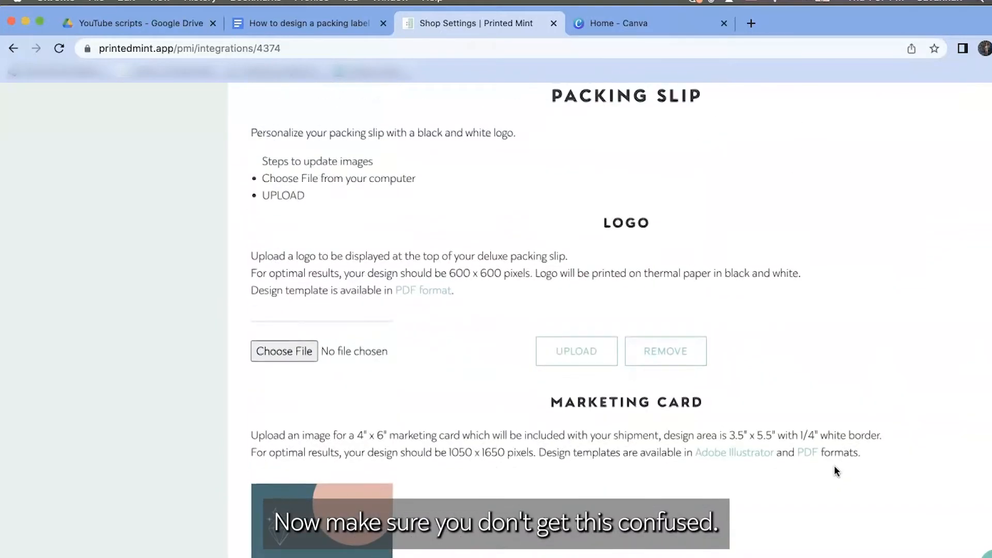
pyautogui.click(577, 347)
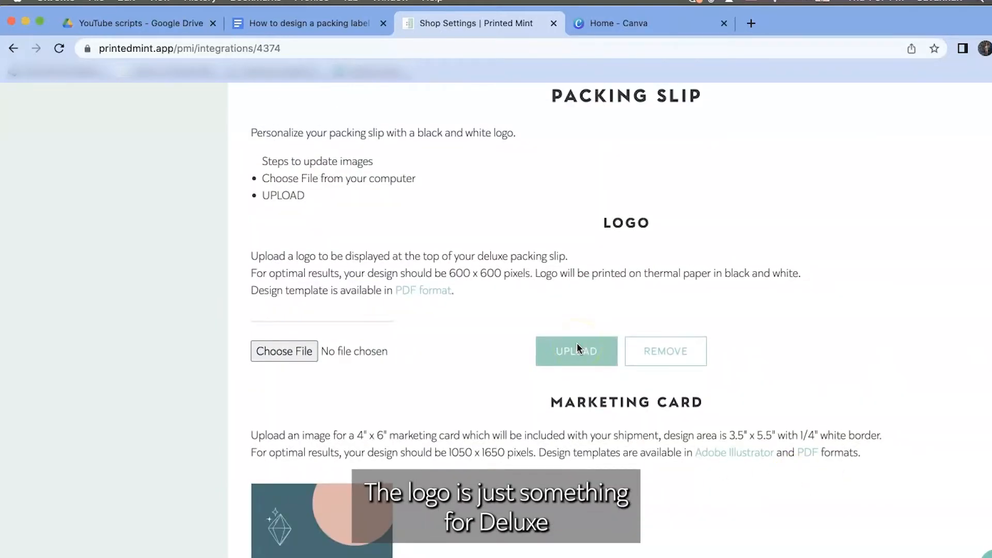
pyautogui.click(501, 314)
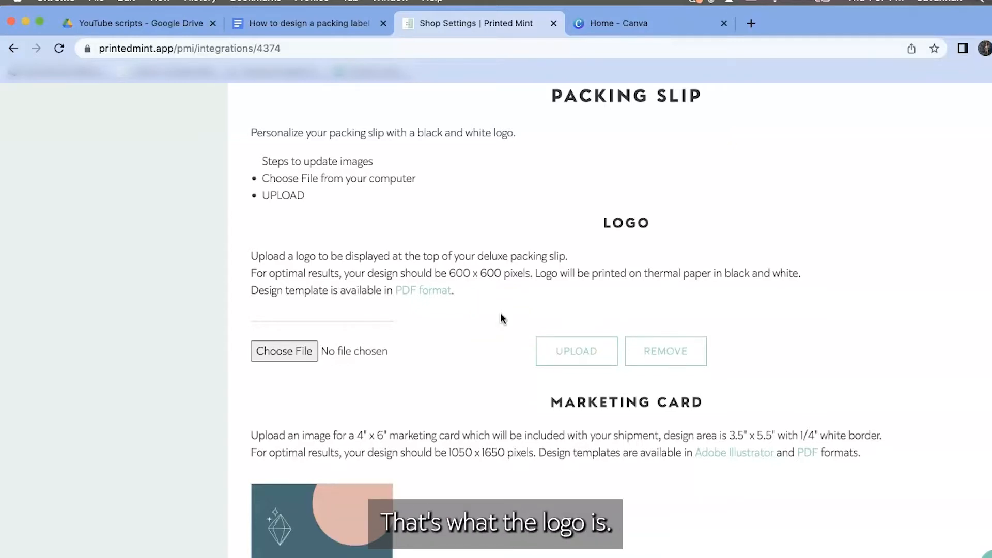
# Download the PDF design template for the packing label and open it in the system viewer
pyautogui.scroll(-7, 501, 314)
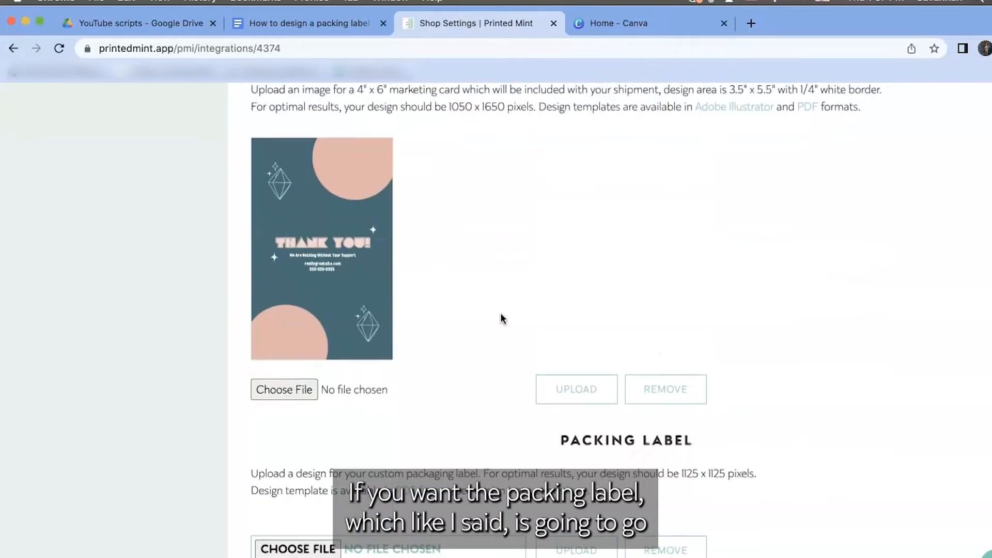
pyautogui.click(502, 316)
pyautogui.scroll(-2, 501, 314)
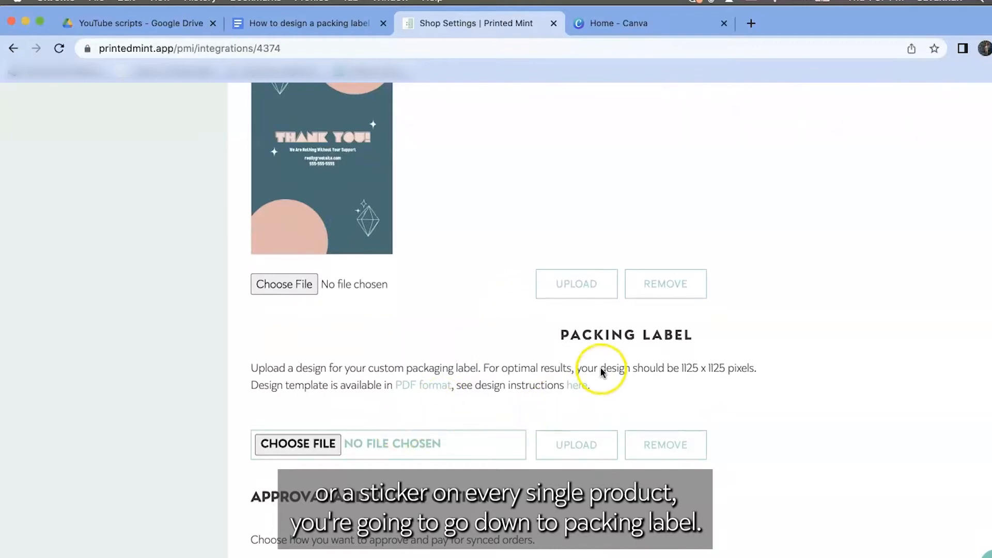
pyautogui.scroll(-1, 600, 373)
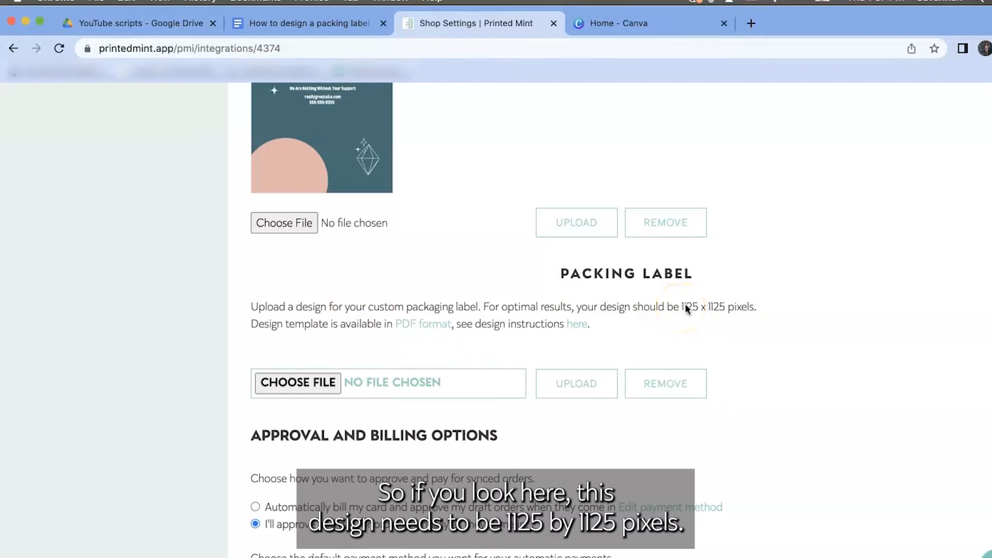
pyautogui.click(408, 324)
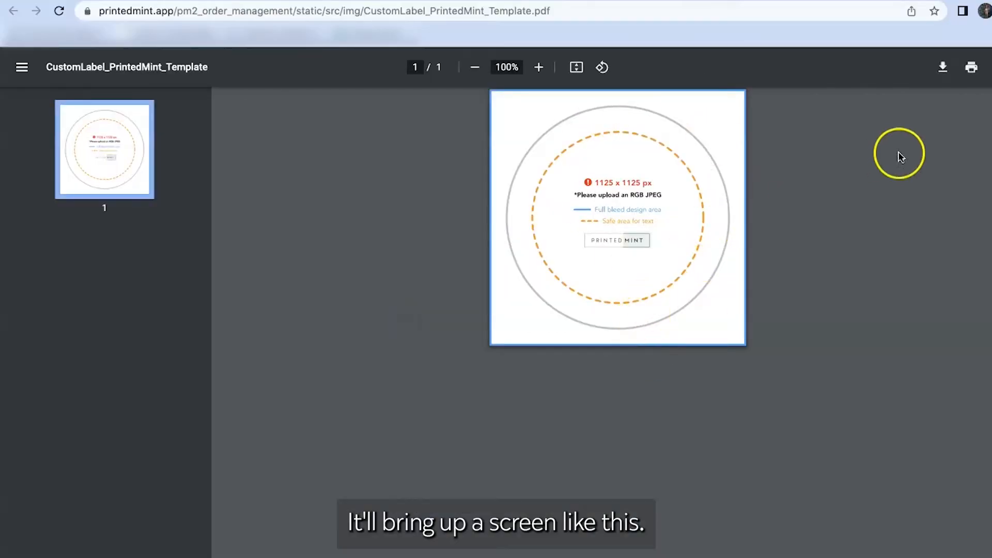
pyautogui.click(941, 70)
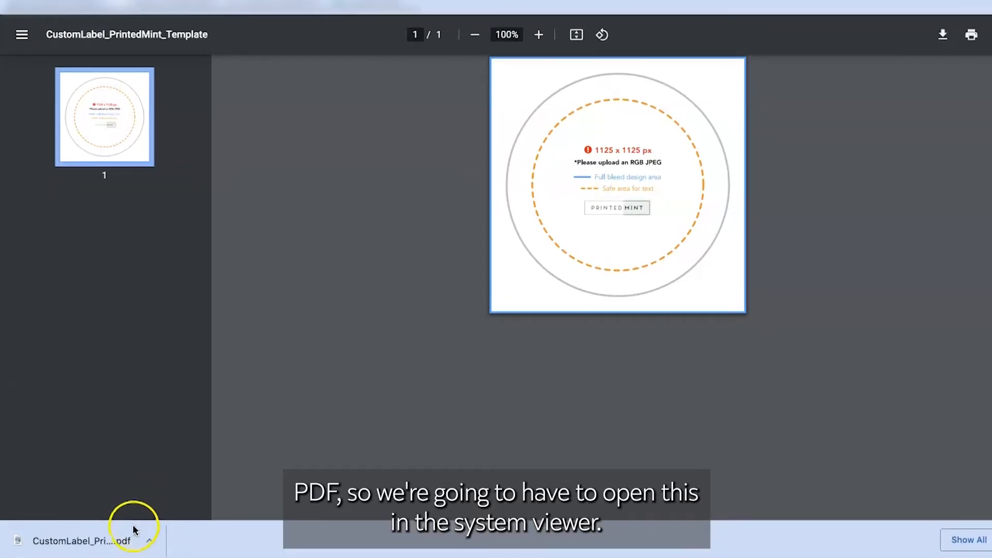
pyautogui.click(148, 540)
pyautogui.click(190, 487)
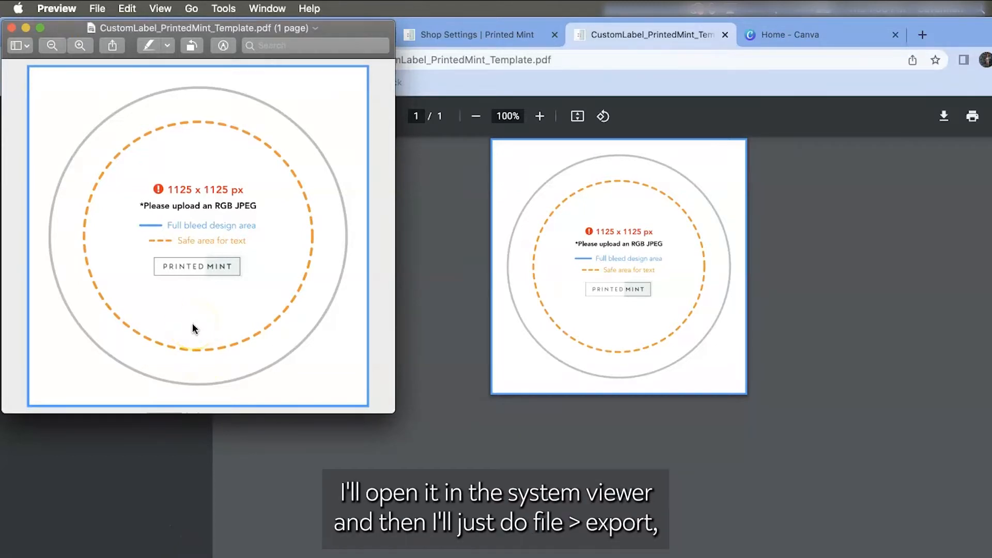
# Export the label template as a 300 pixels/inch PNG into the "shipping label" folder under Videos, and close the viewer window
pyautogui.click(98, 8)
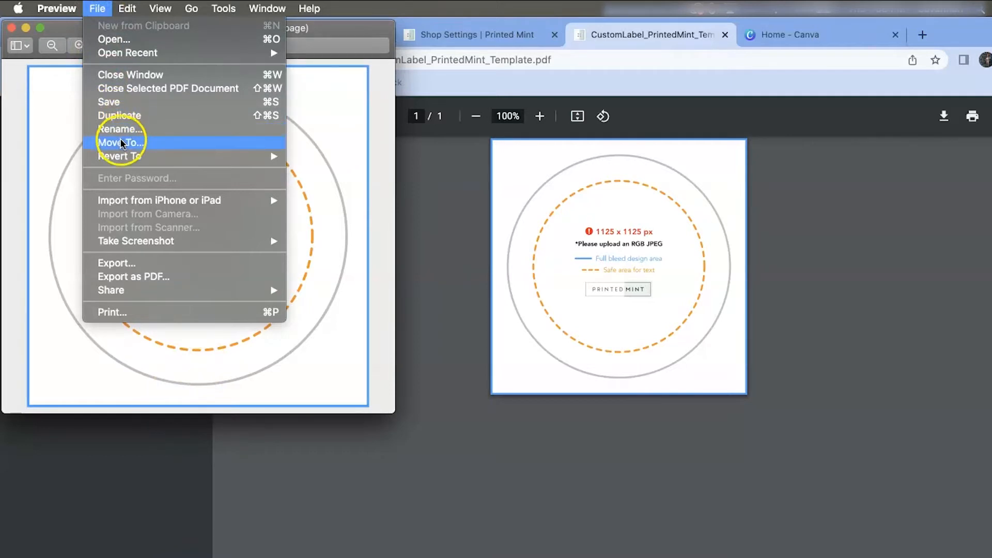
pyautogui.click(116, 263)
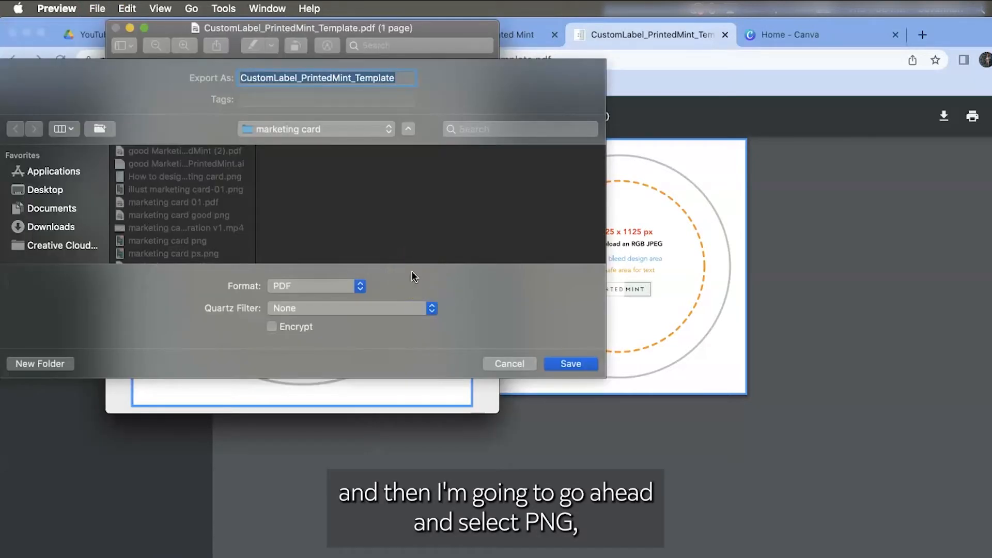
pyautogui.click(353, 293)
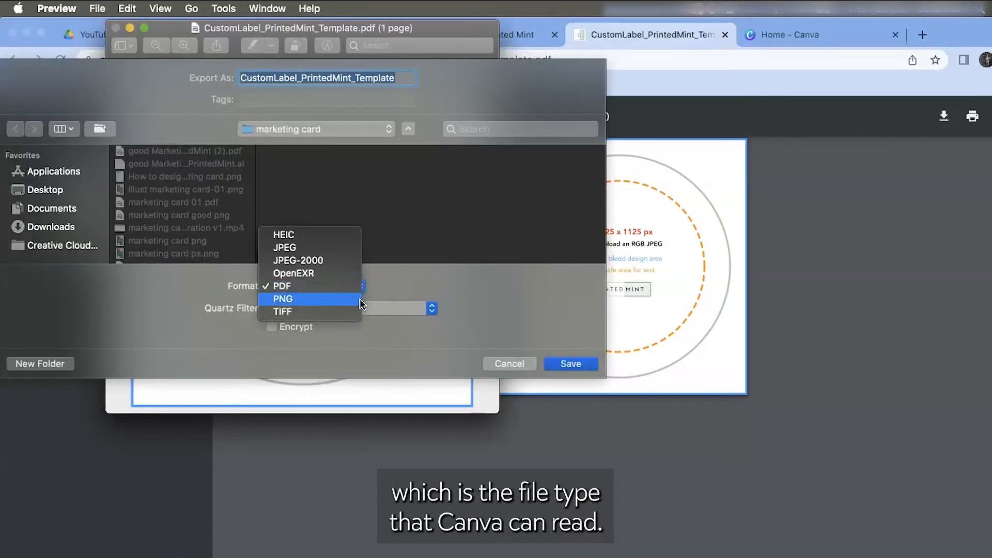
pyautogui.click(359, 299)
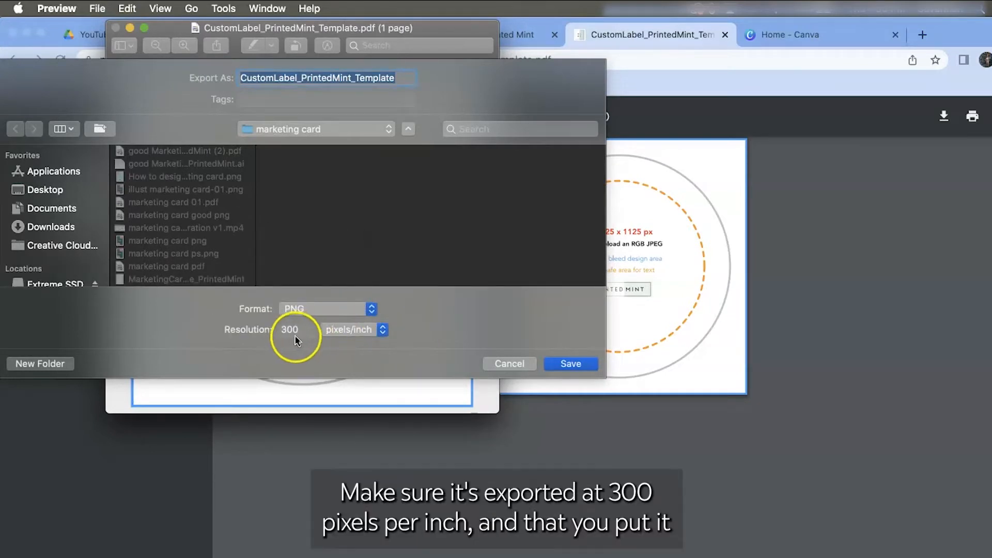
pyautogui.click(339, 128)
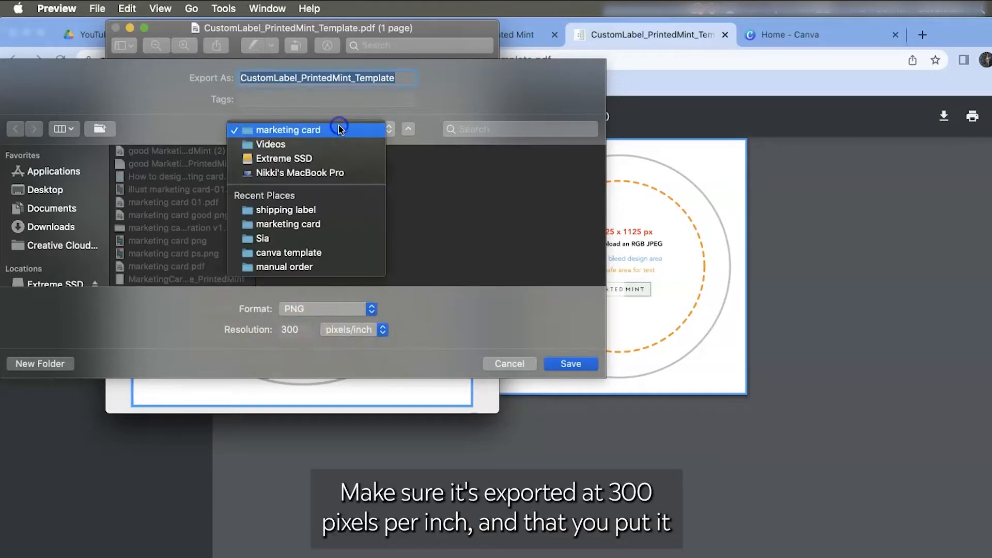
pyautogui.click(343, 144)
pyautogui.scroll(-5, 342, 226)
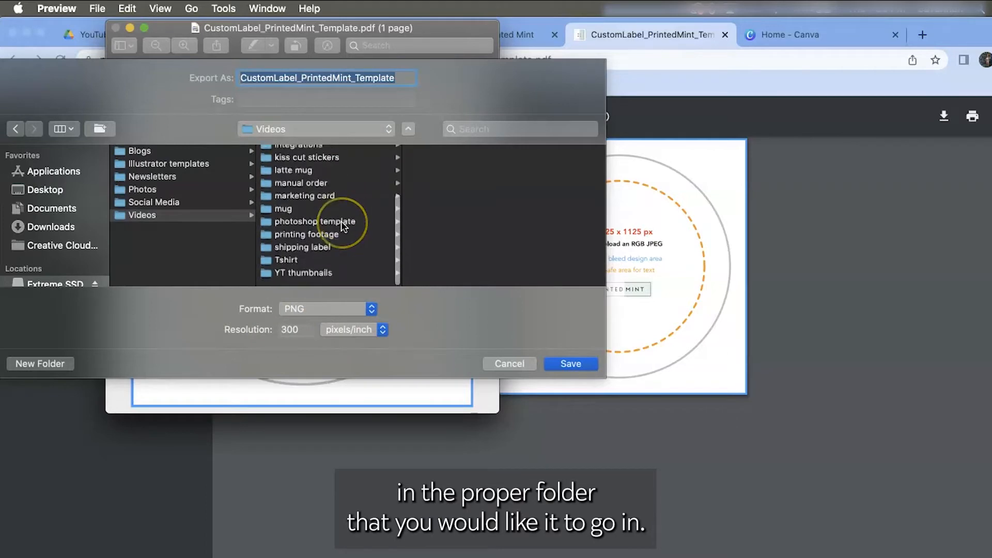
pyautogui.click(330, 253)
pyautogui.click(571, 364)
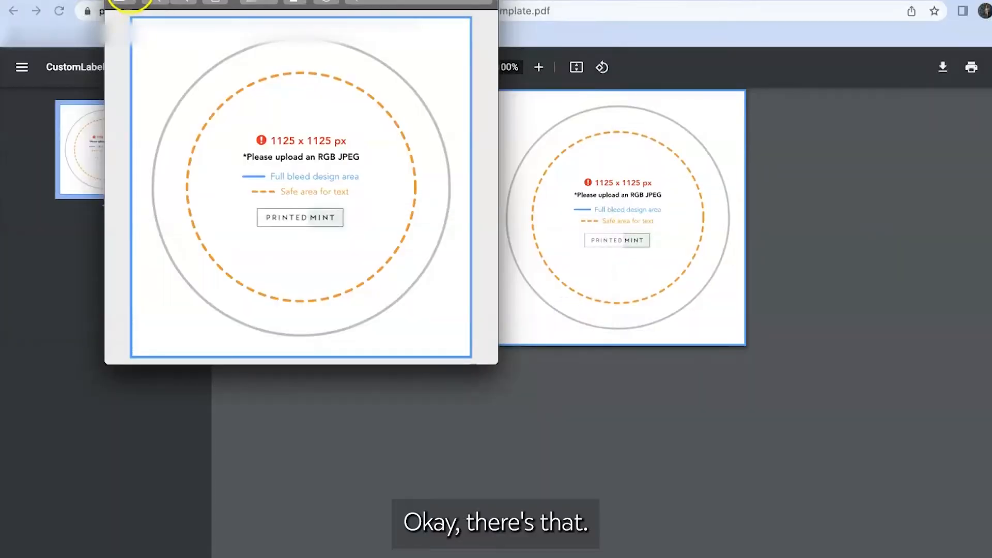
pyautogui.click(115, 0)
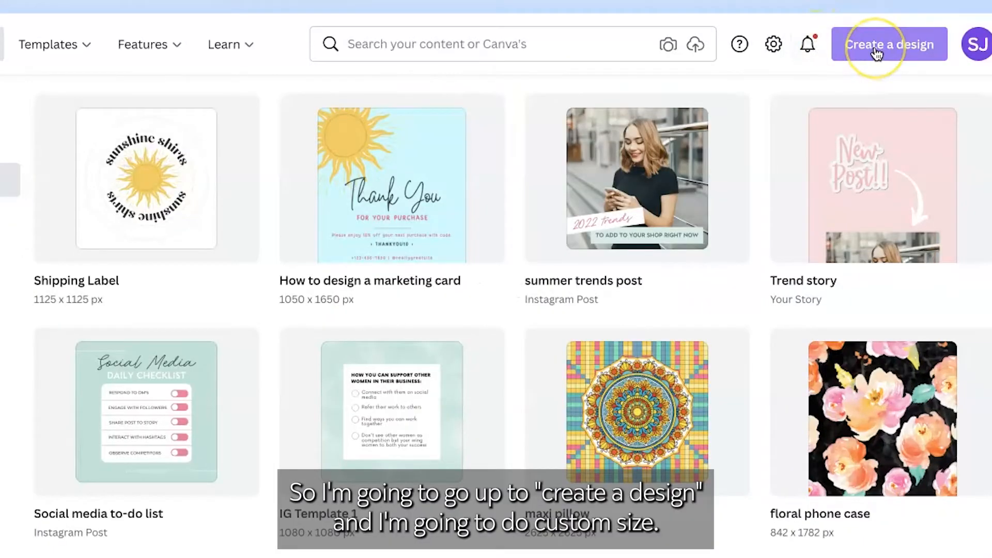
# Create a new custom-size design in Canva, 1125 px wide and 1125 px high
pyautogui.click(877, 52)
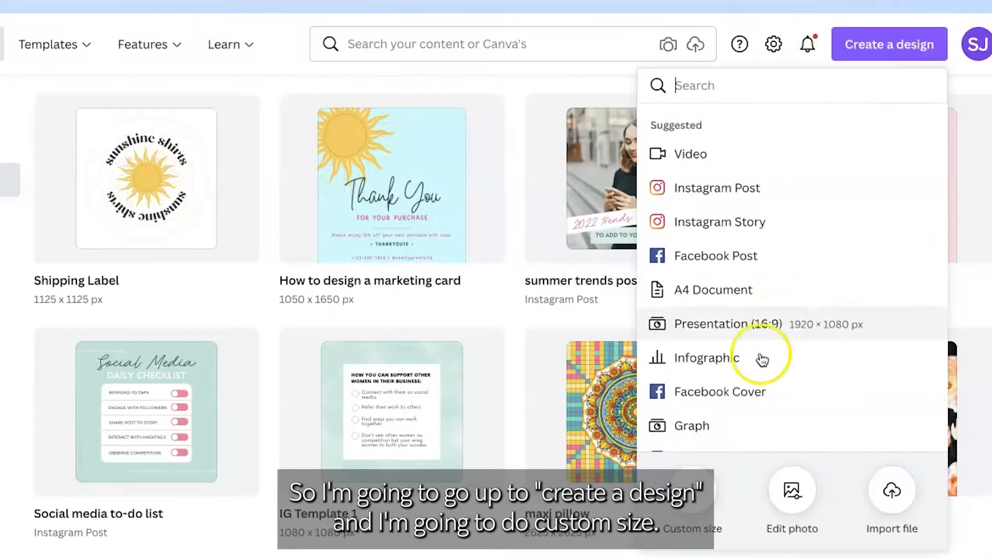
pyautogui.click(690, 488)
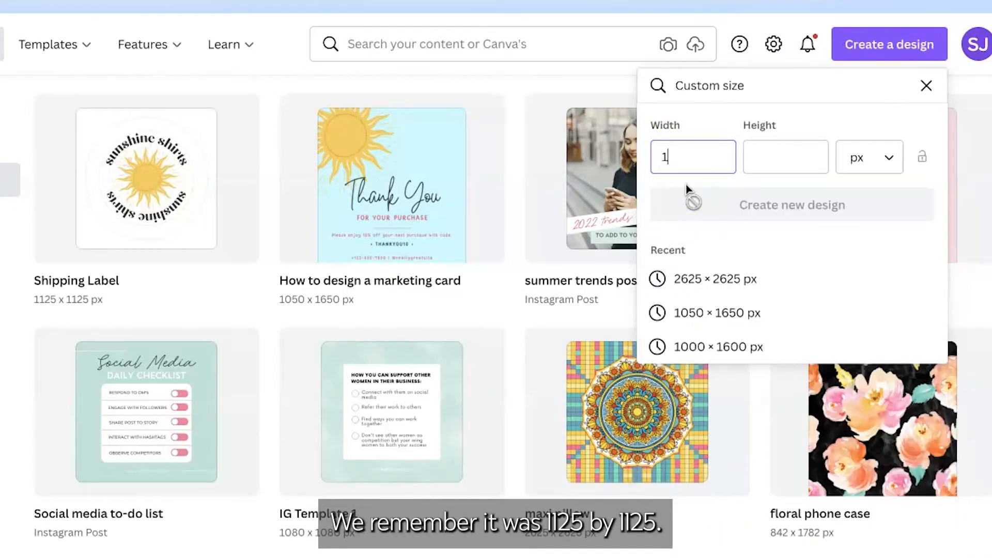
pyautogui.press('Tab')
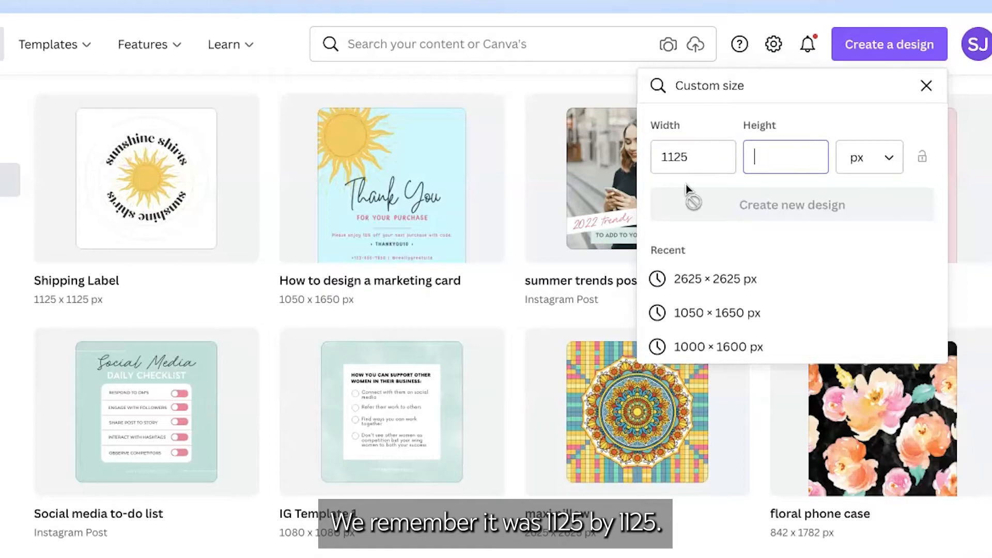
pyautogui.write('1125')
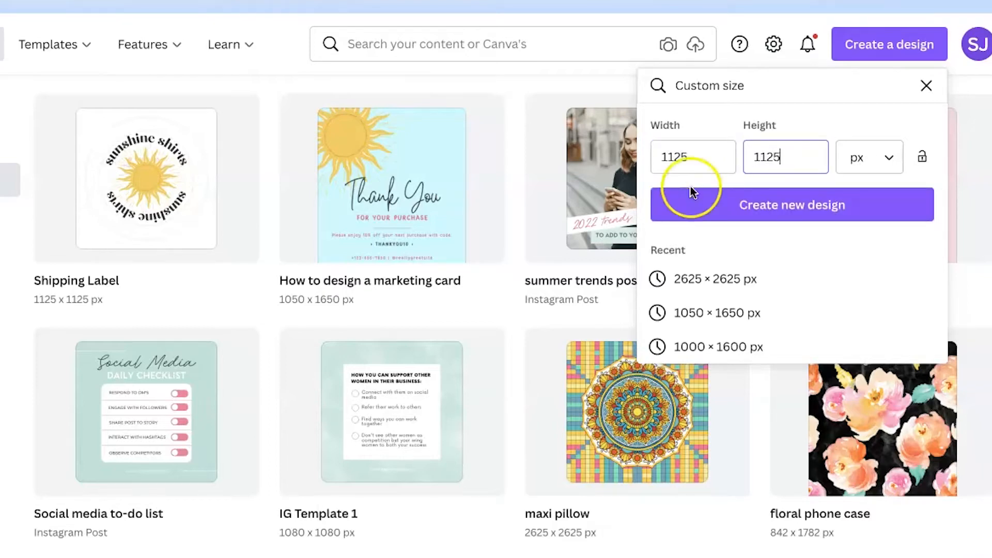
pyautogui.click(790, 213)
# Upload the PNG label template from the "shipping label" folder and set it as the page background
pyautogui.click(22, 215)
pyautogui.click(142, 148)
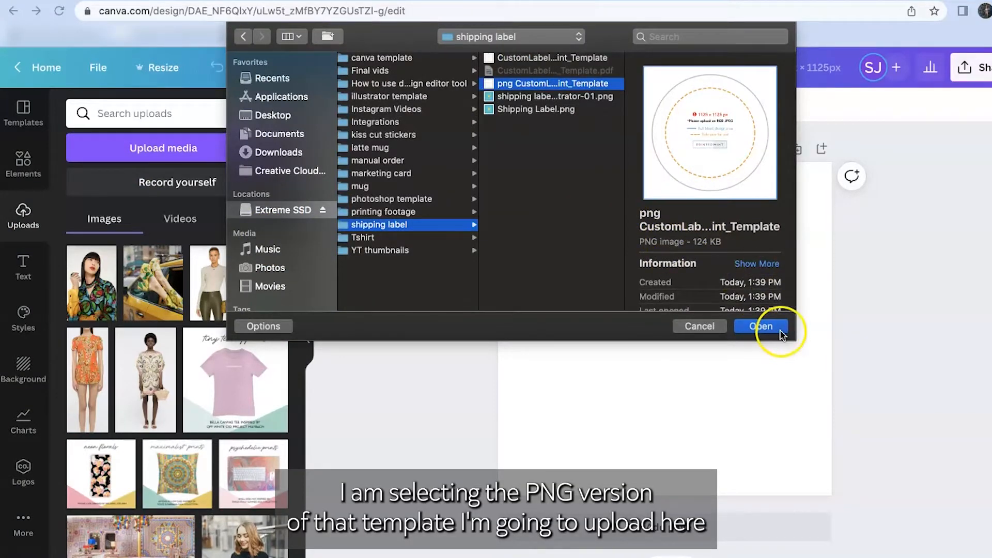
pyautogui.click(761, 326)
pyautogui.click(133, 301)
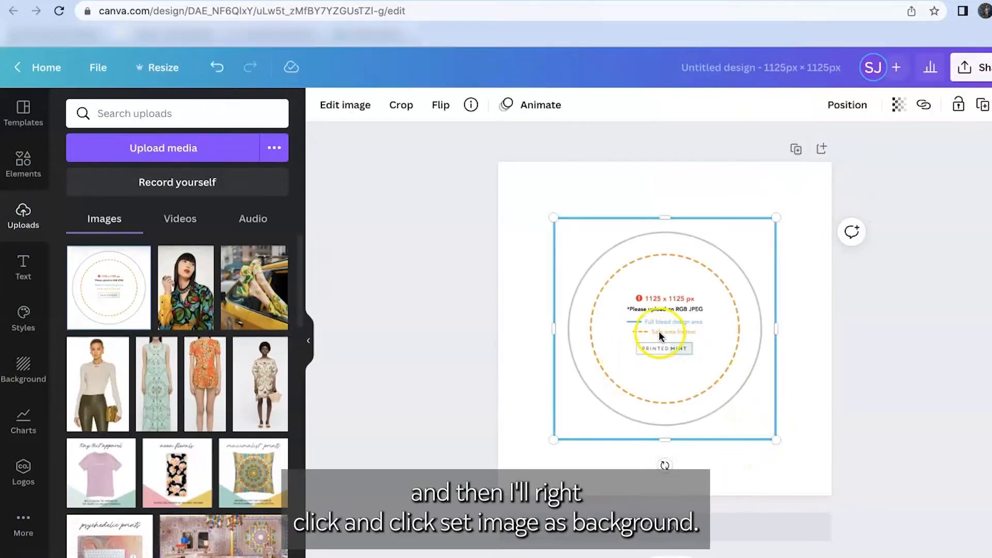
pyautogui.rightClick(659, 336)
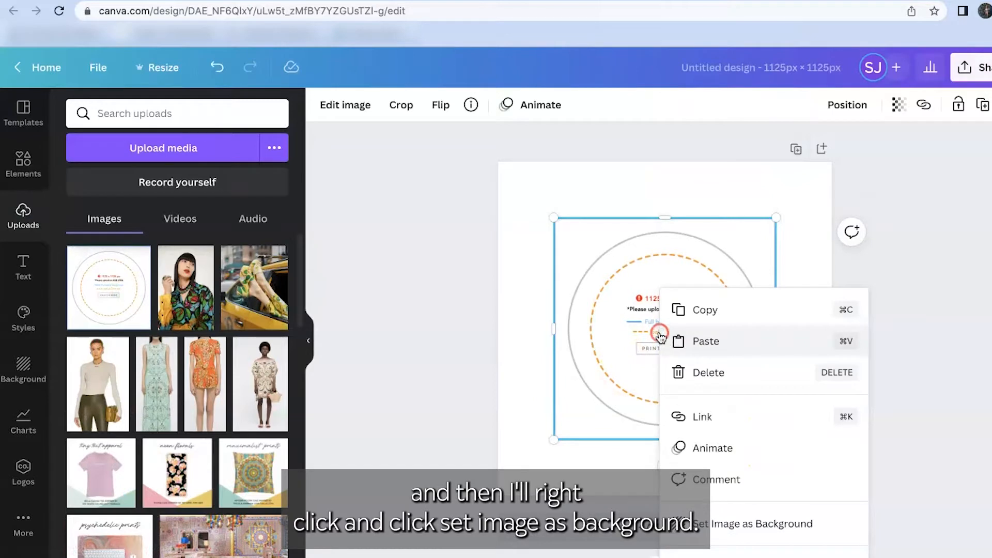
pyautogui.click(717, 523)
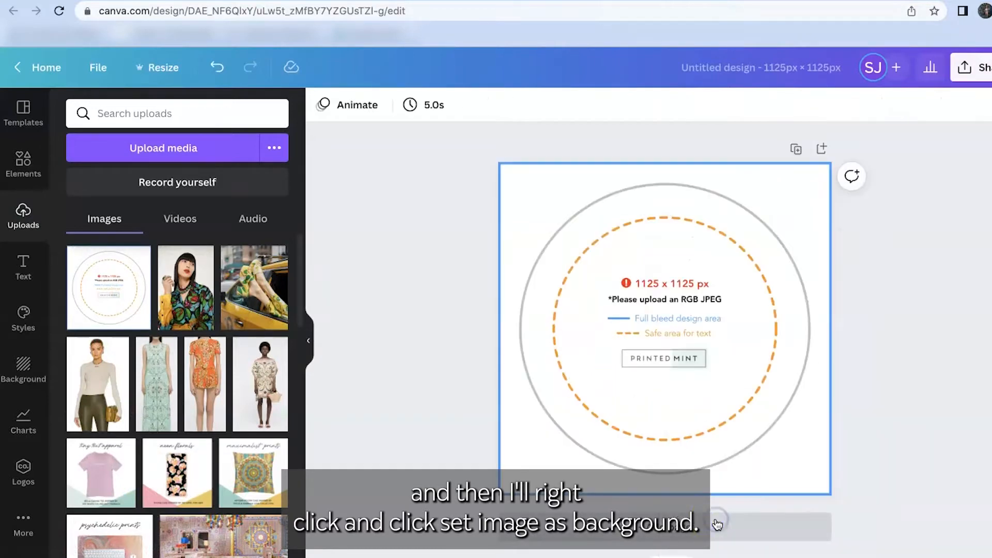
# Add the heading "SUNSHINE TEES", enlarge it to about size 63 and center it horizontally inside the template's circle
pyautogui.click(32, 178)
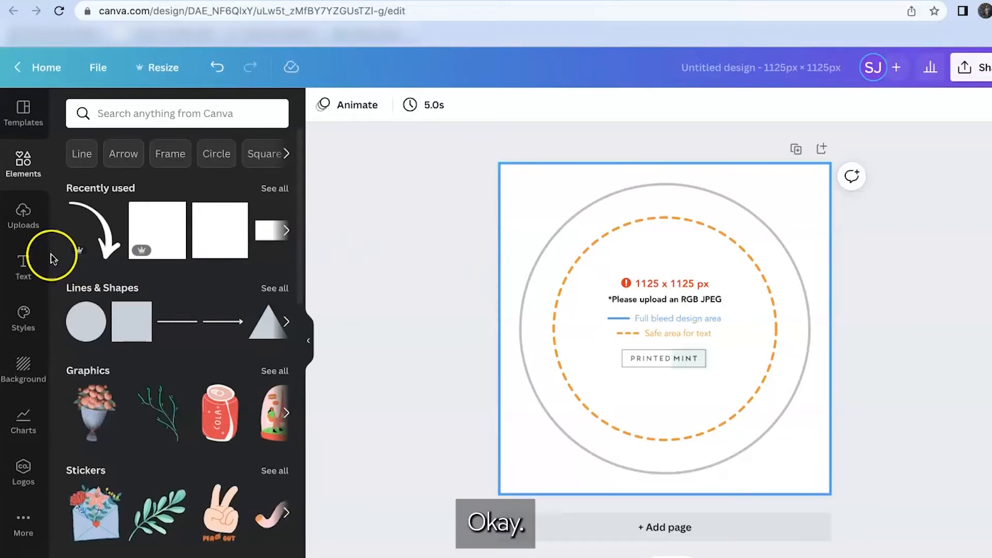
pyautogui.click(40, 265)
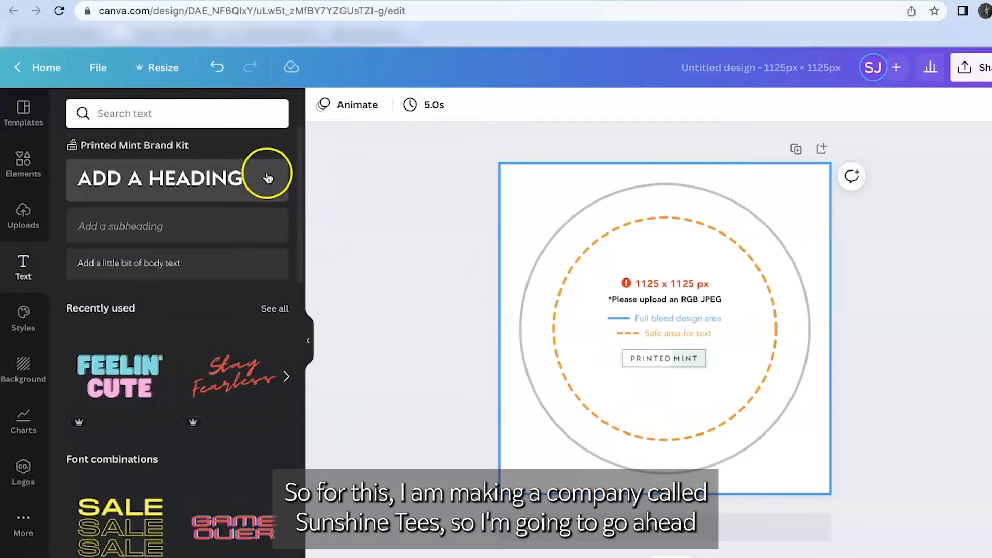
pyautogui.click(260, 185)
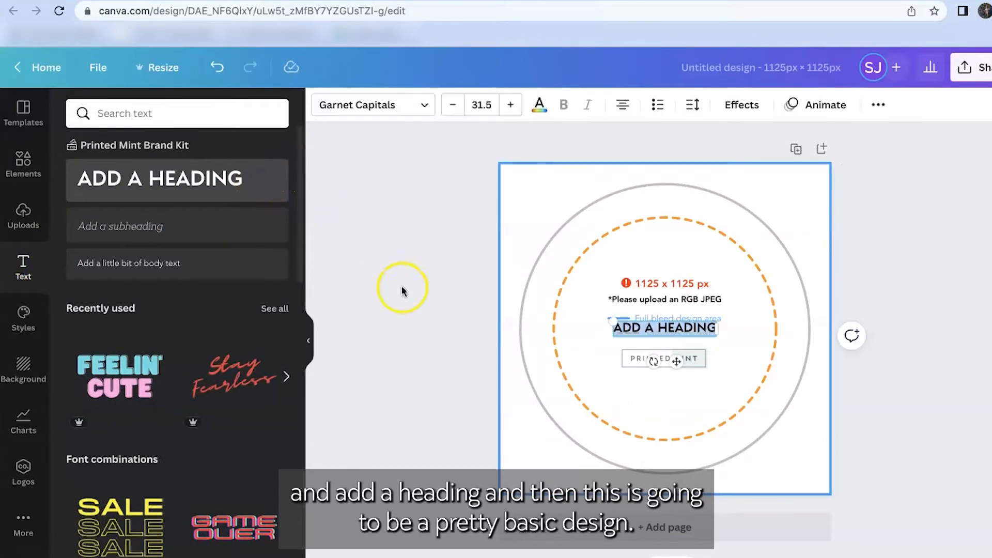
pyautogui.write('SUNSHINE TEES')
pyautogui.moveTo(613, 321); pyautogui.dragTo(526, 266)
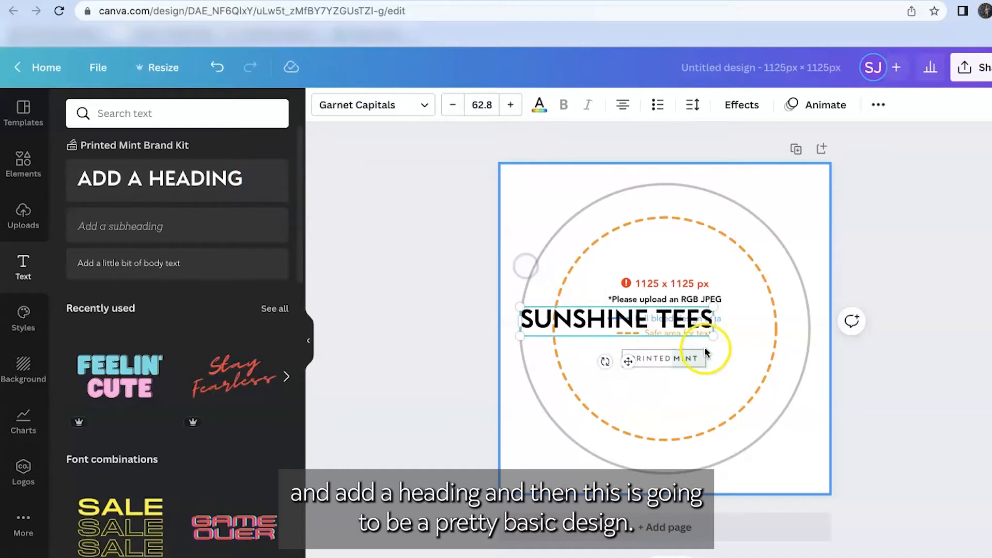
pyautogui.click(657, 318)
pyautogui.moveTo(624, 306); pyautogui.dragTo(673, 288)
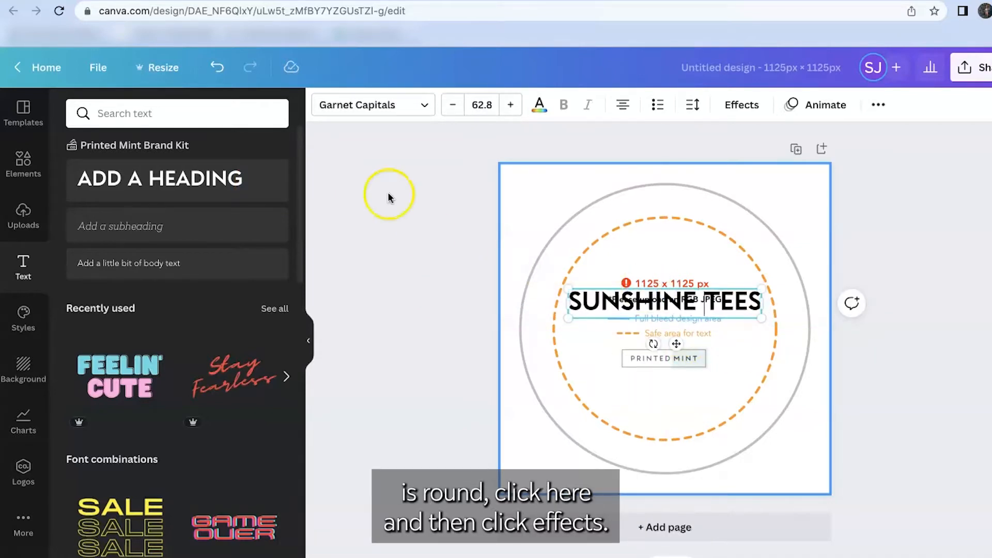
# Apply the Curve shape effect to the "SUNSHINE TEES" heading
pyautogui.click(745, 108)
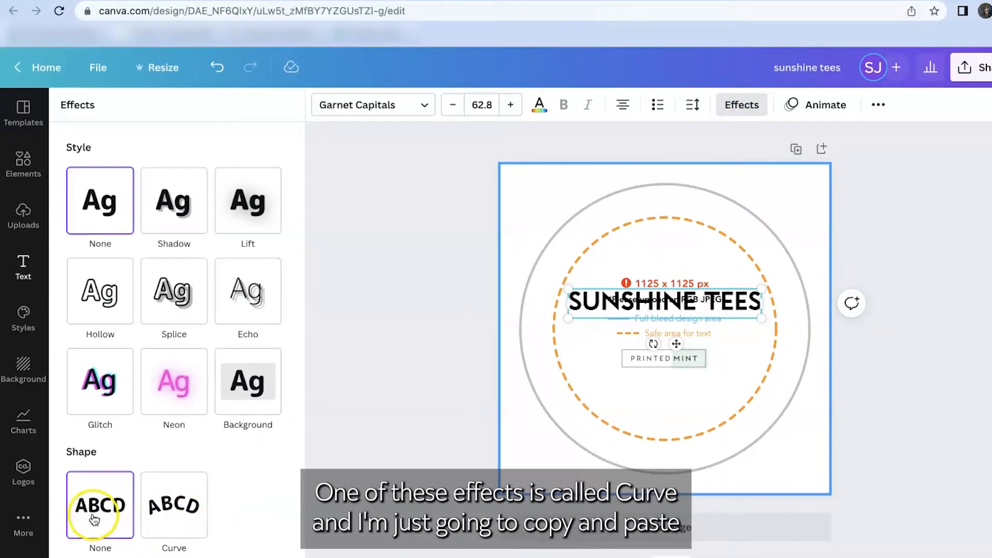
pyautogui.click(190, 524)
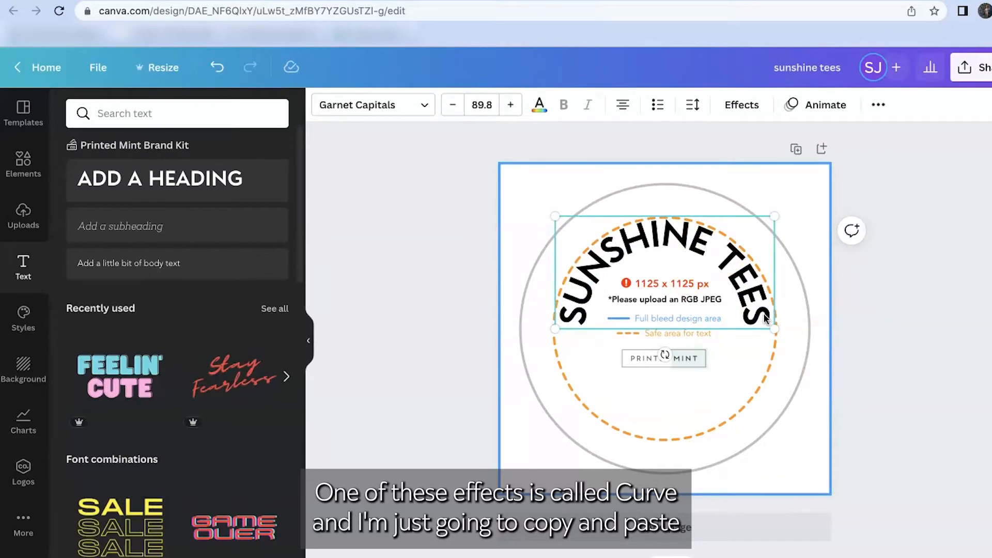
# Duplicate the curved heading upside down along the lower edge of the dashed circle, and set both headings in Bebas Neue
pyautogui.hotkey('ctrl', 'c')
pyautogui.hotkey('ctrl', 'v')
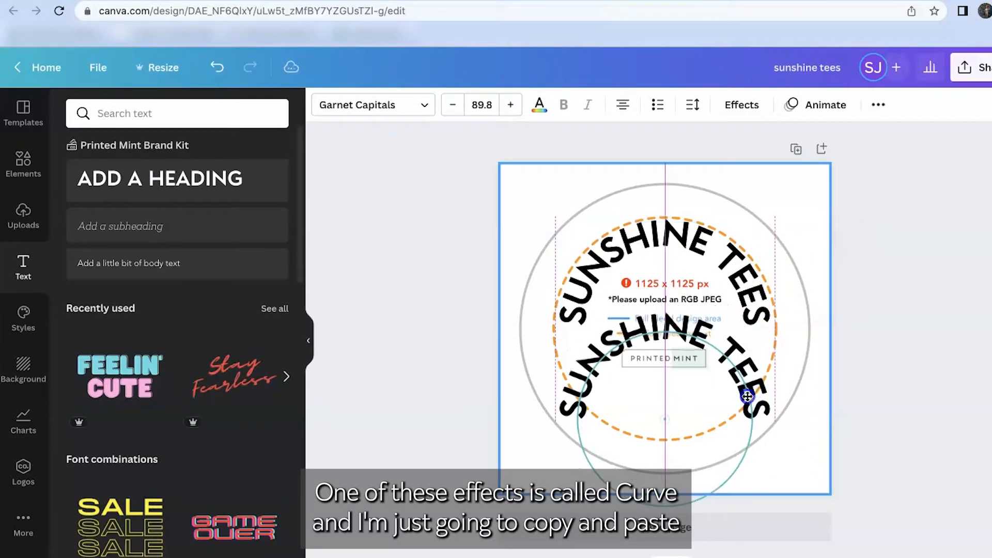
pyautogui.click(398, 107)
pyautogui.scroll(-1, 200, 393)
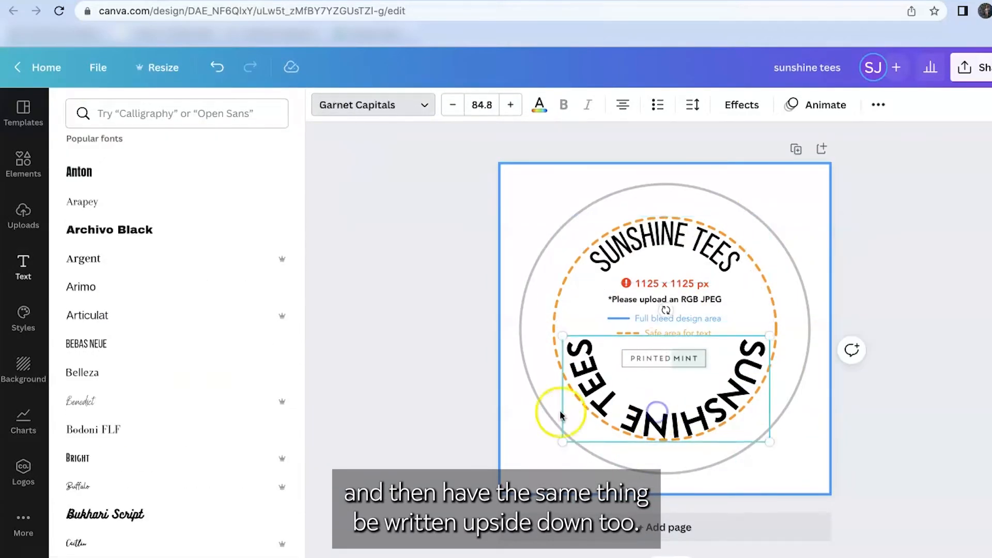
pyautogui.click(129, 344)
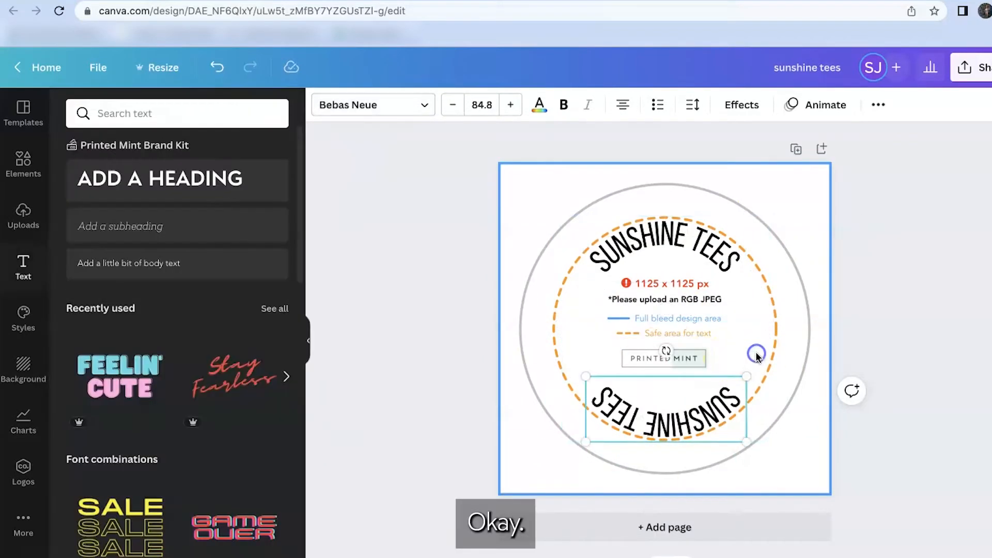
pyautogui.click(339, 200)
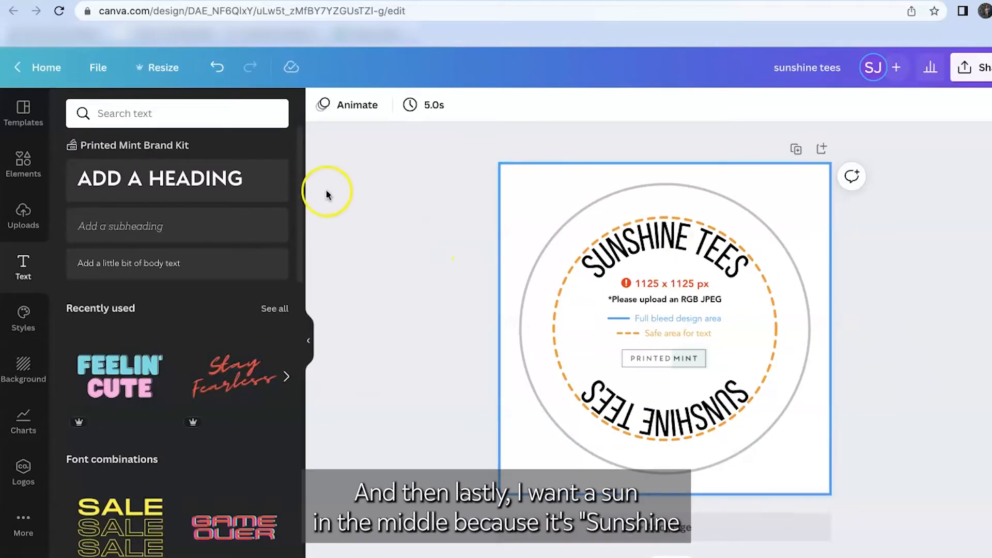
# Search the elements for "sun" and place the golden sun with wavy rays in the center between the two headings
pyautogui.click(199, 114)
pyautogui.click(23, 163)
pyautogui.click(100, 115)
pyautogui.write('sun')
pyautogui.press('Return')
pyautogui.click(178, 248)
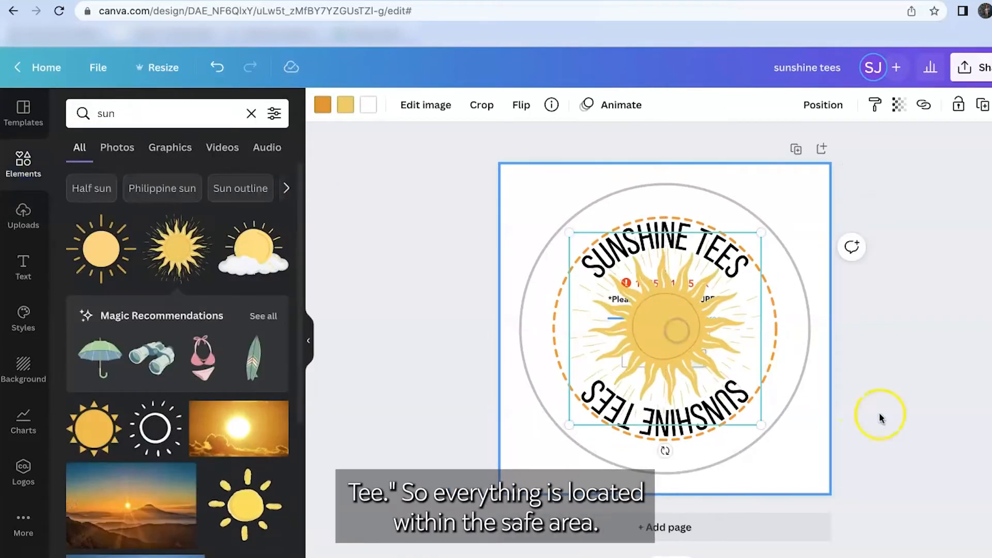
pyautogui.click(881, 418)
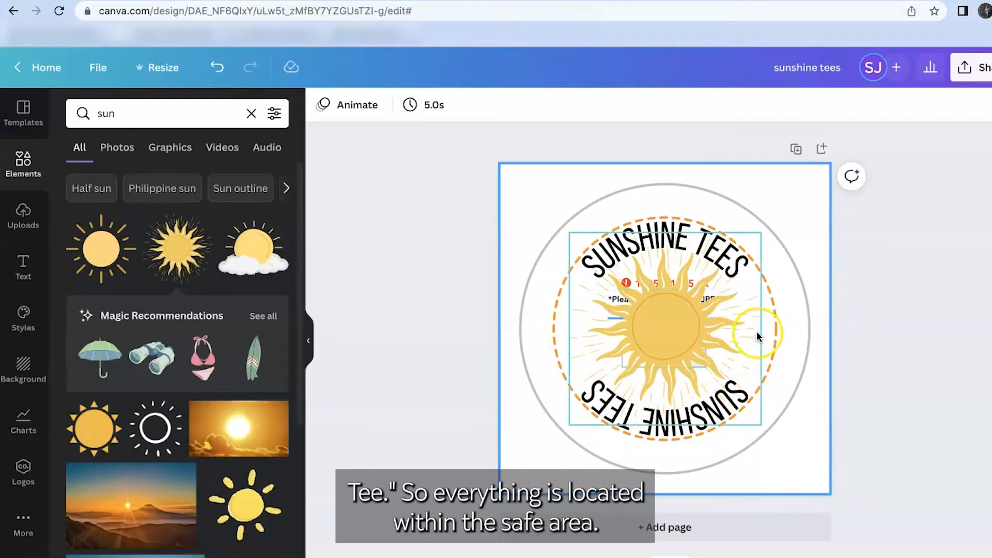
pyautogui.click(739, 421)
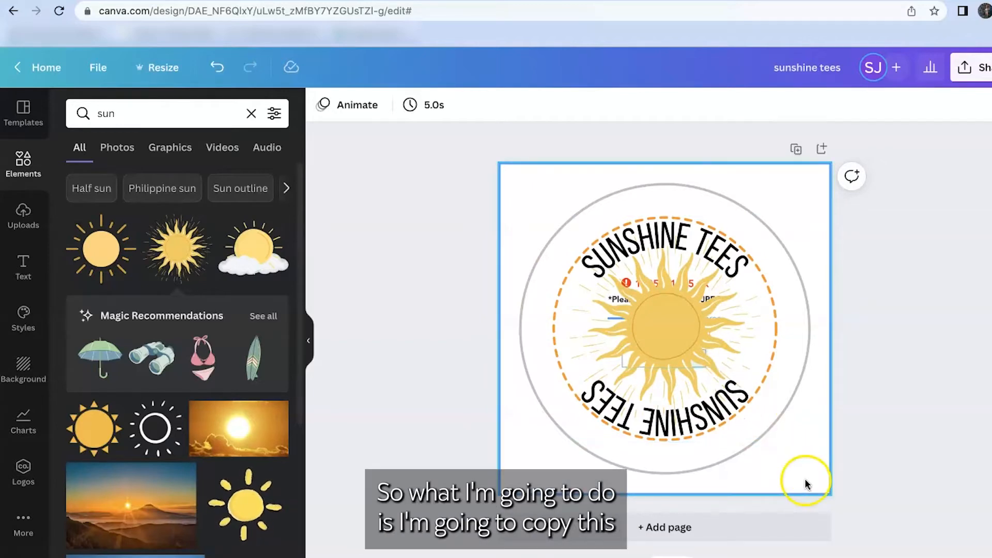
# Duplicate the label page and delete the template background from the copy on page 2
pyautogui.click(796, 151)
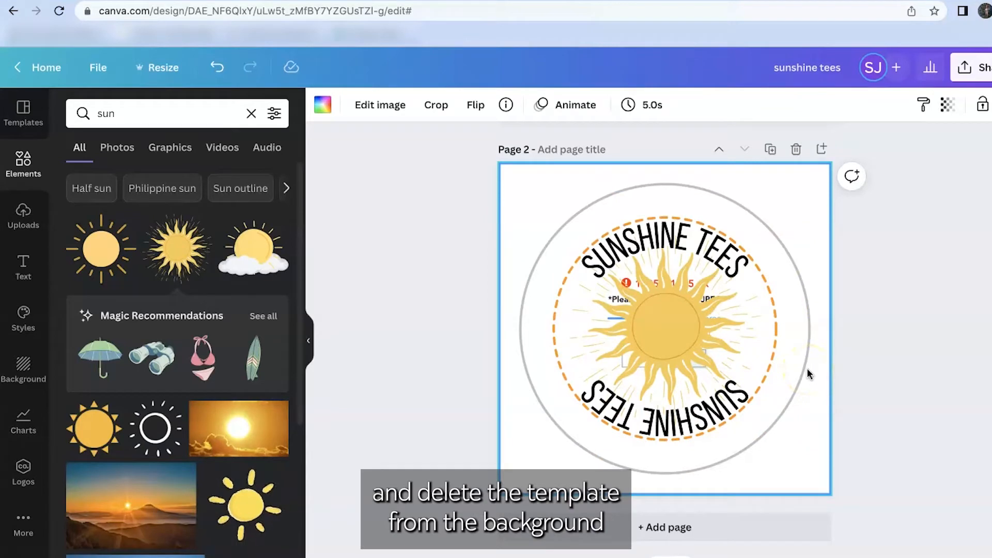
pyautogui.press('Delete')
pyautogui.click(782, 414)
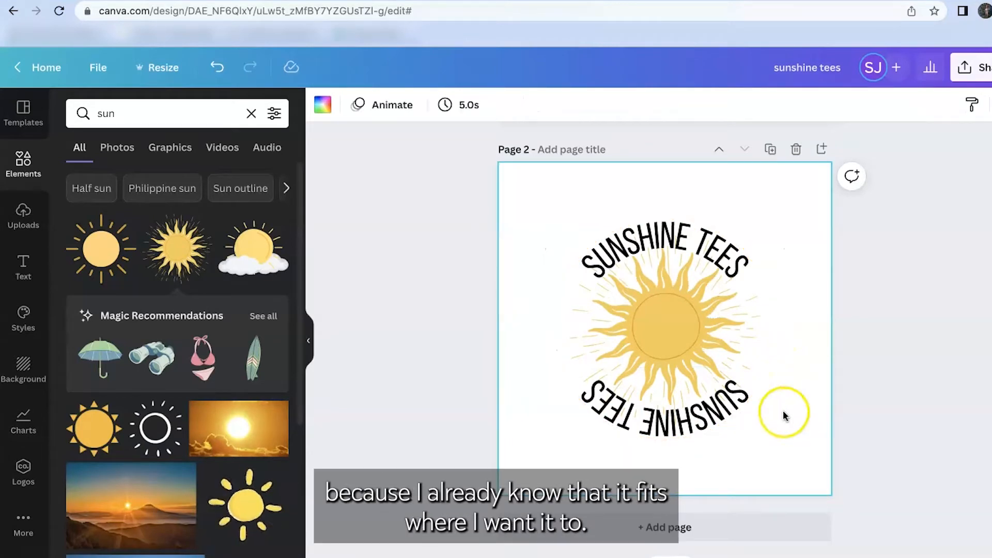
pyautogui.click(730, 410)
pyautogui.click(383, 310)
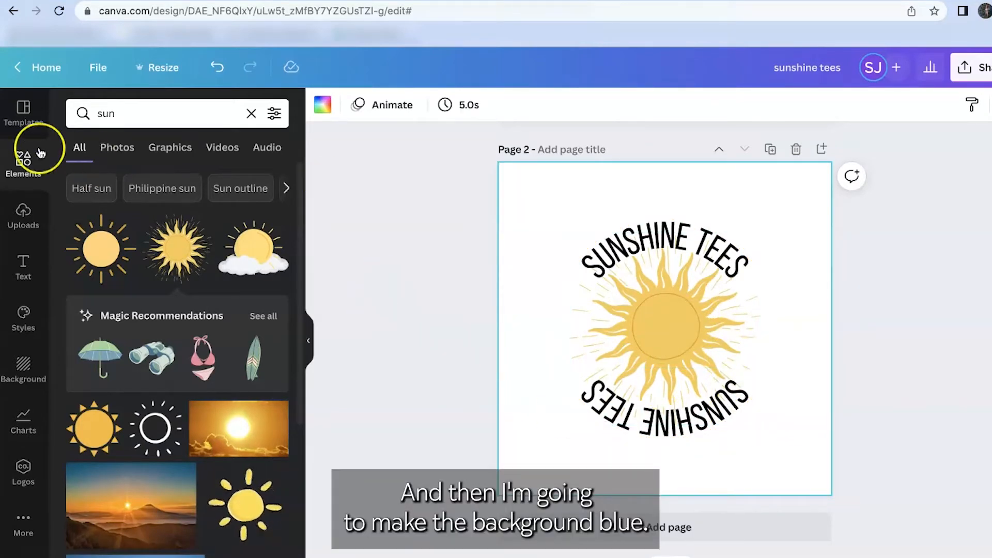
# Fill page 2's background with light turquoise blue and make both "SUNSHINE TEES" headings white
pyautogui.click(323, 105)
pyautogui.scroll(-3, 225, 361)
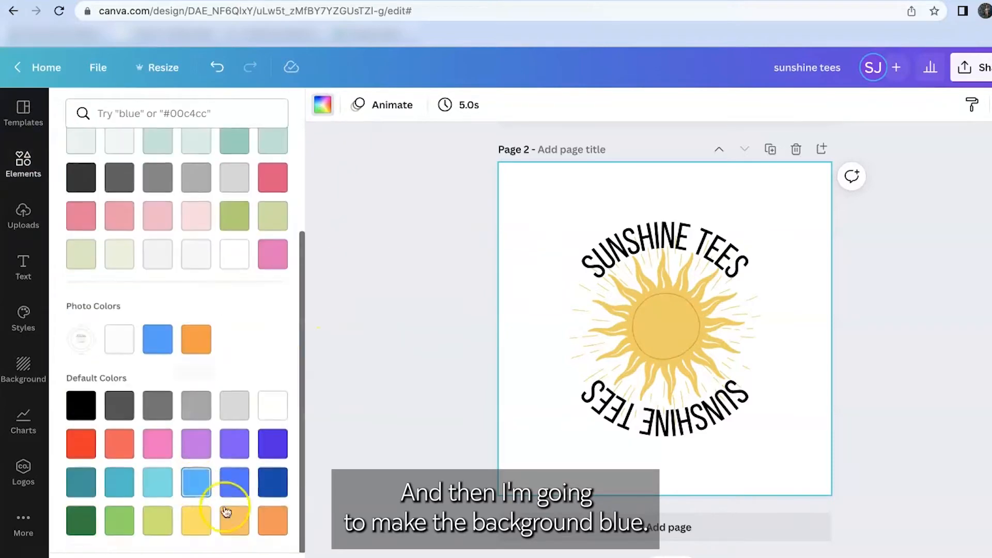
pyautogui.click(158, 481)
pyautogui.click(700, 249)
pyautogui.click(546, 103)
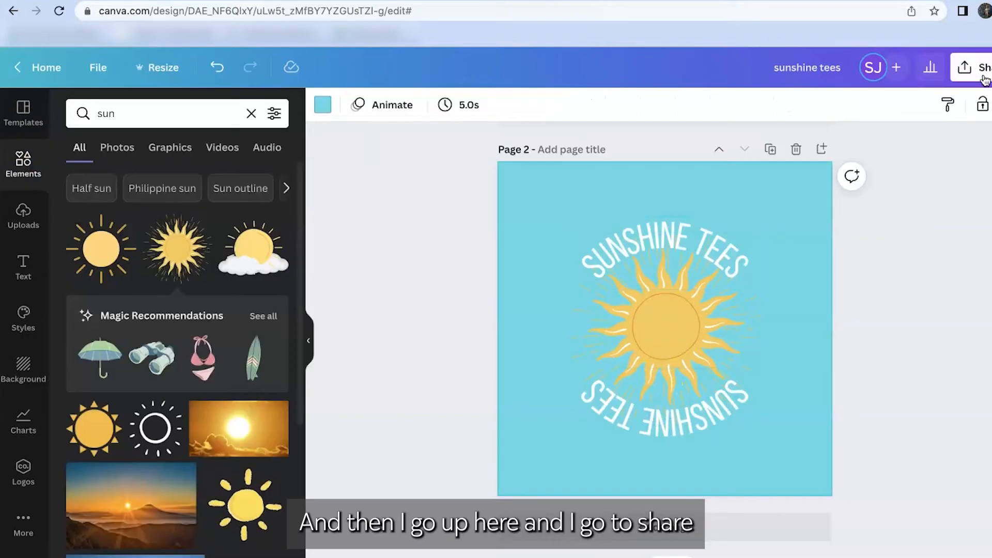
# Set the design's download to the PDF Print file type with only page 2 included
pyautogui.click(983, 72)
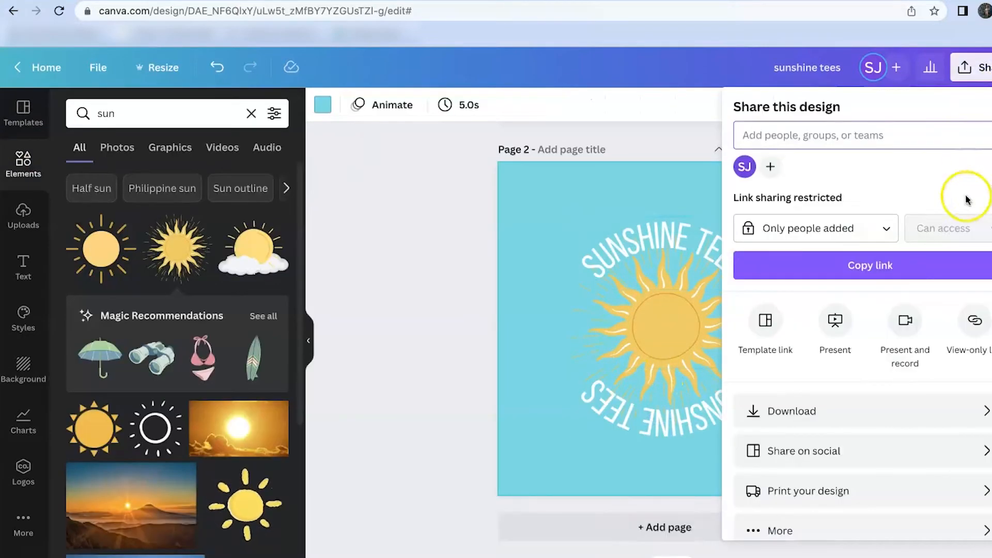
pyautogui.click(914, 407)
pyautogui.click(863, 157)
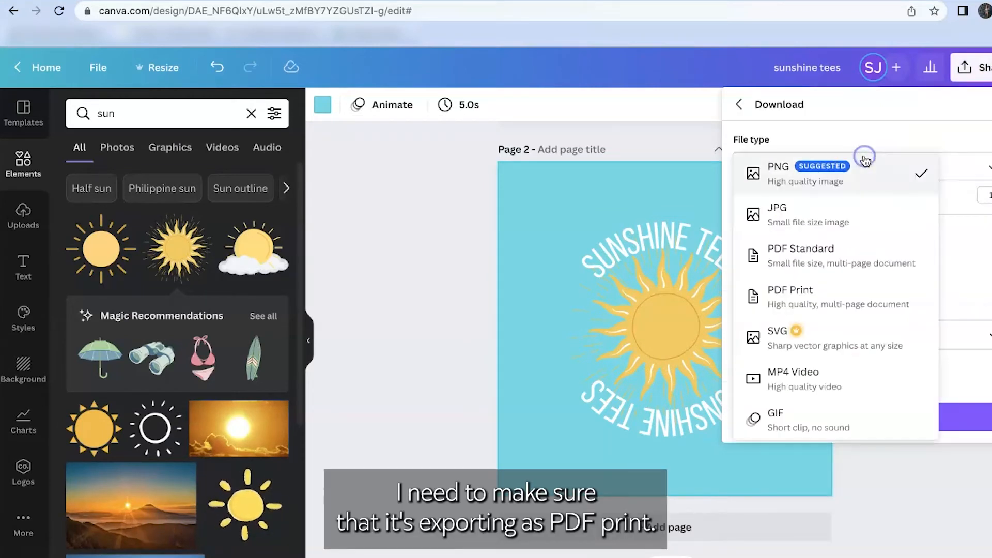
pyautogui.click(843, 308)
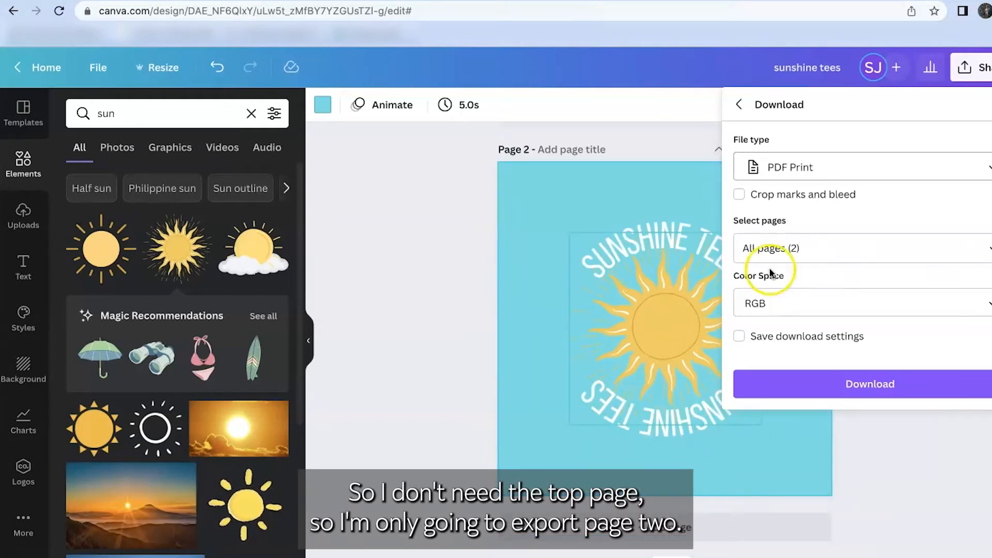
pyautogui.click(830, 257)
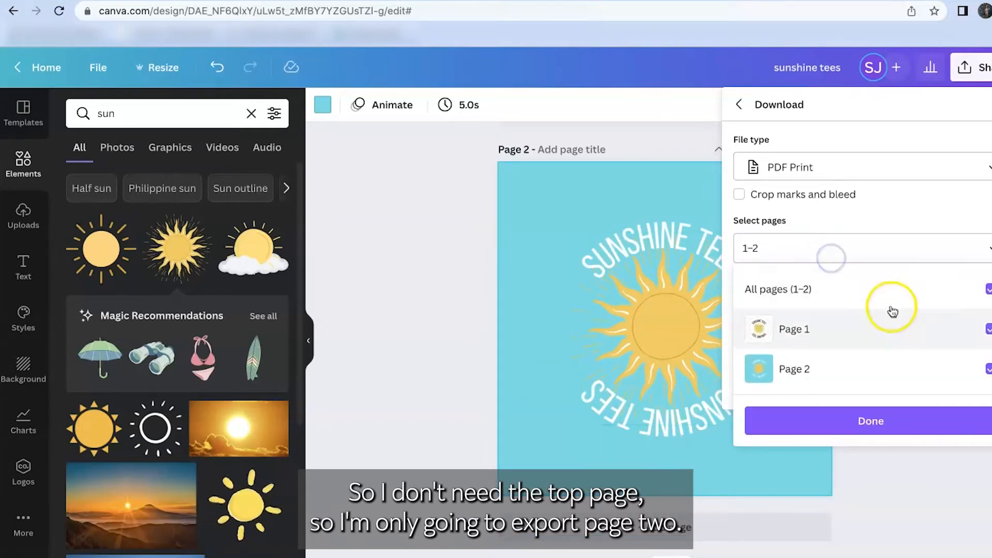
pyautogui.click(987, 289)
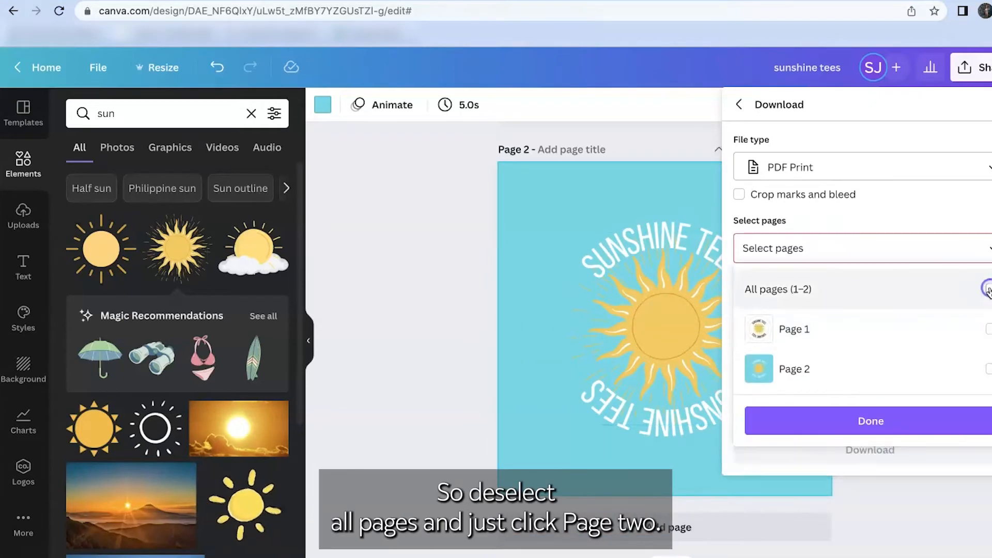
pyautogui.click(988, 369)
pyautogui.click(910, 419)
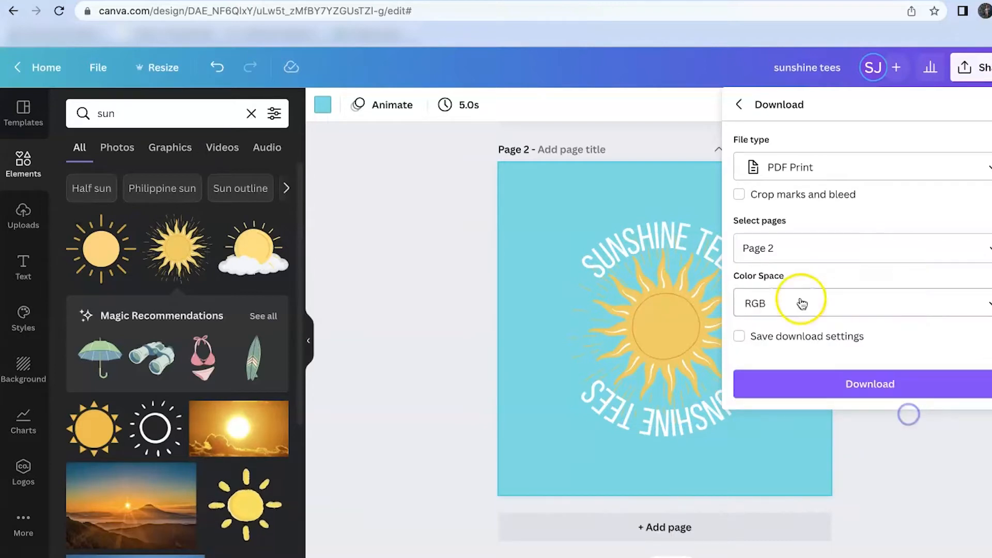
# Set the color space to CMYK and download the label PDF
pyautogui.click(912, 305)
pyautogui.click(942, 323)
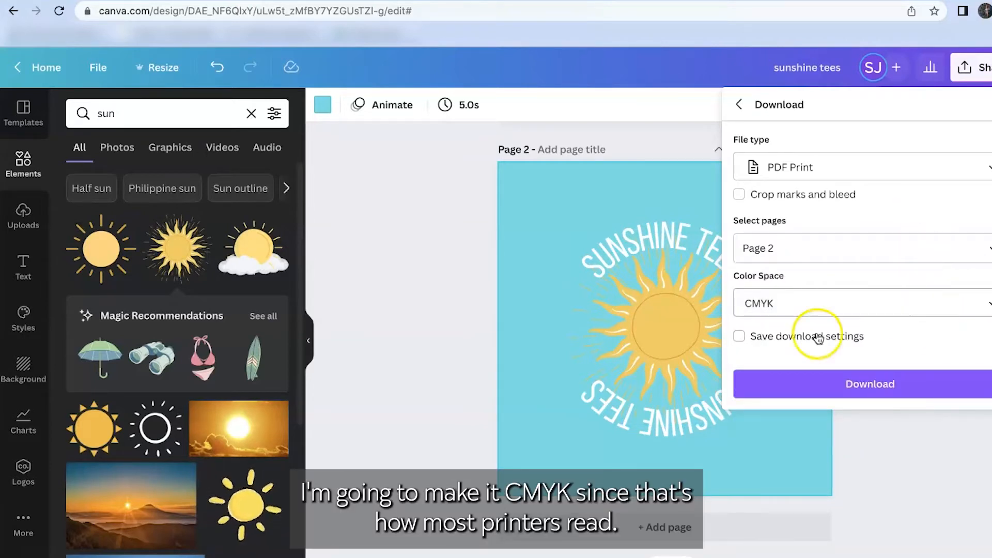
pyautogui.click(816, 384)
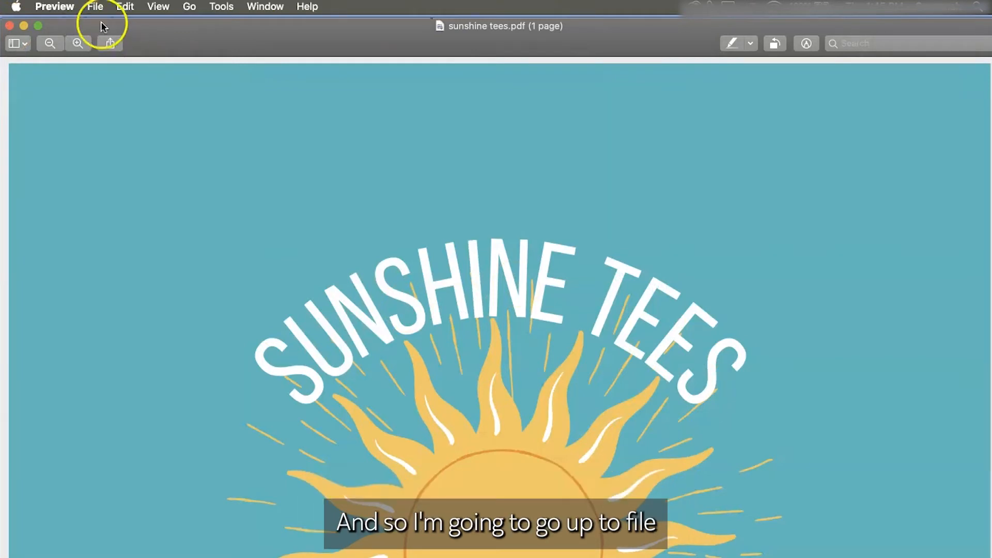
# In Preview, export sunshine tees.pdf as a PNG at 300 pixels/inch into the "shipping label" folder
pyautogui.click(94, 7)
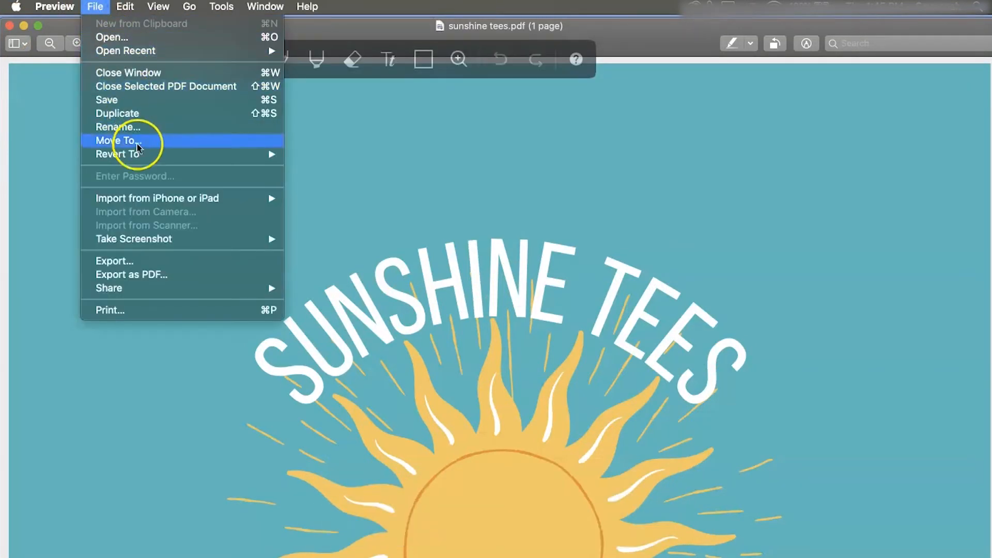
pyautogui.click(153, 264)
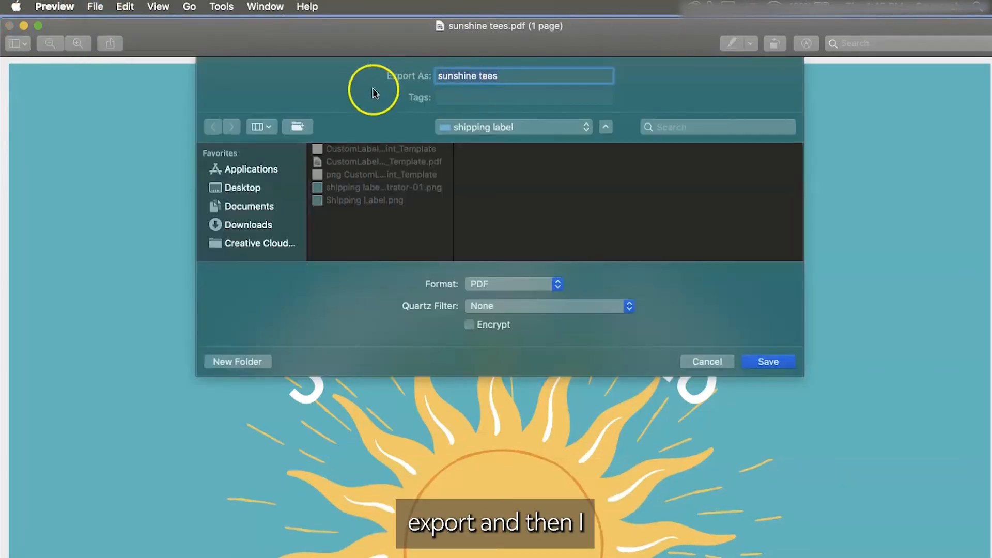
pyautogui.click(514, 283)
pyautogui.click(518, 300)
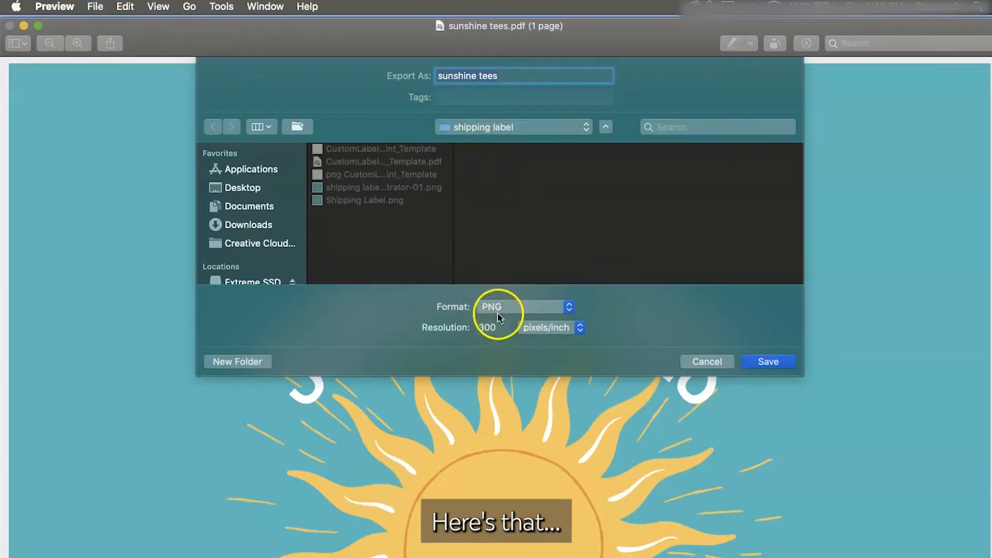
pyautogui.click(778, 365)
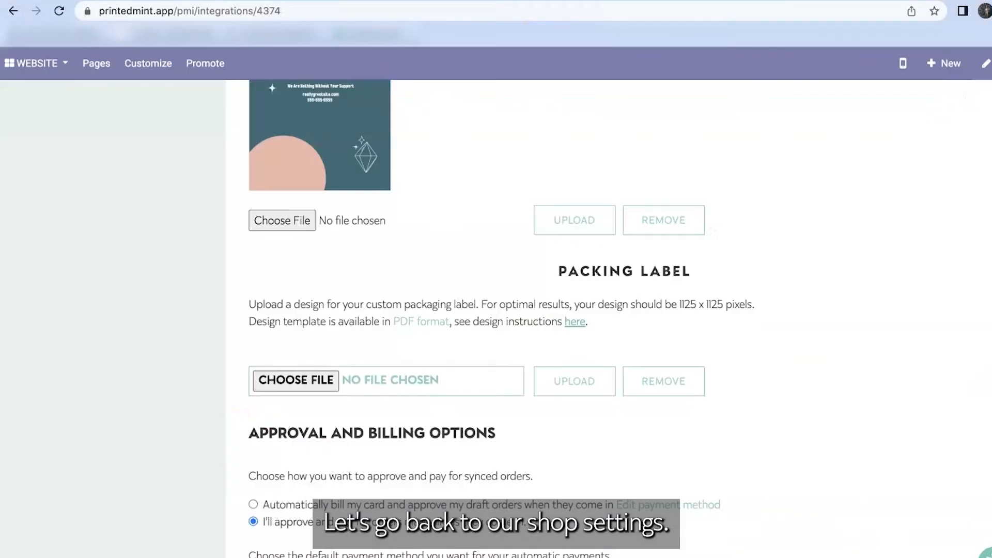
# In Printed Mint's shop settings, upload the exported "sunshine tees" image as the packing label and save the settings
pyautogui.scroll(-3, 587, 321)
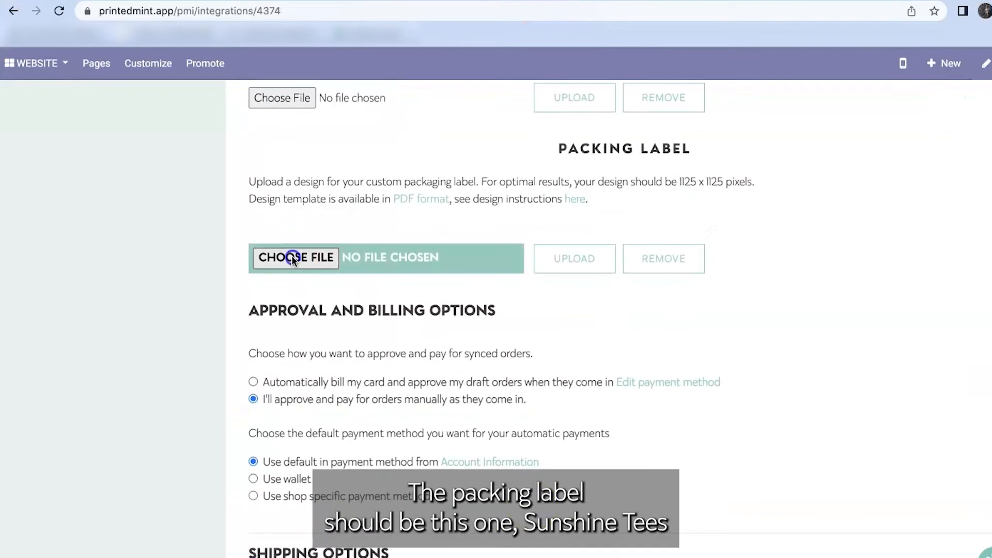
pyautogui.click(293, 259)
pyautogui.click(763, 326)
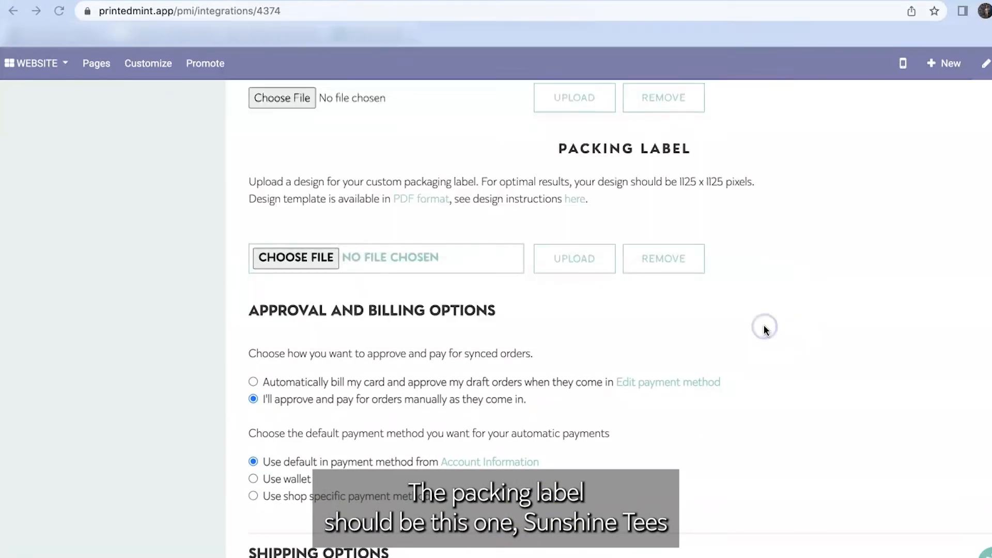
pyautogui.click(588, 261)
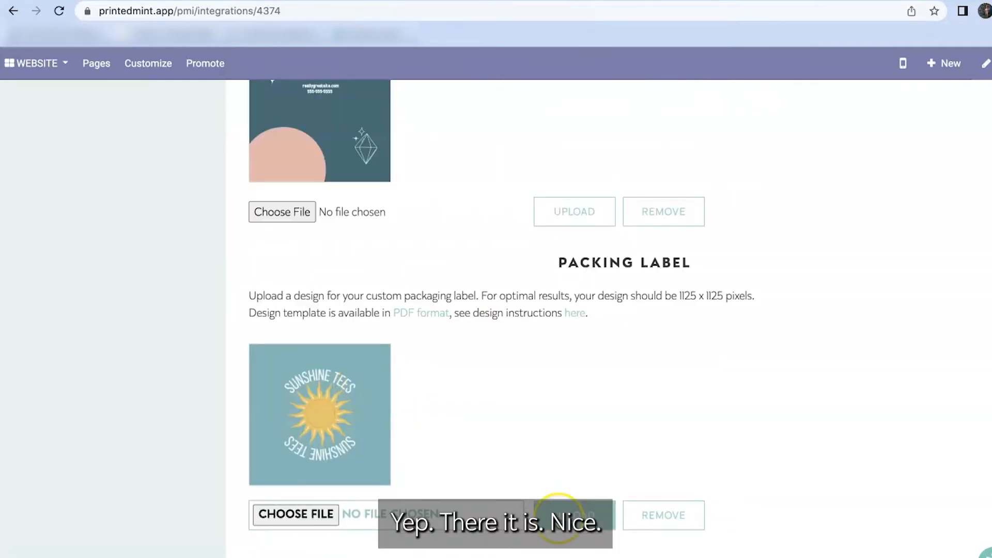
pyautogui.scroll(-3, 558, 517)
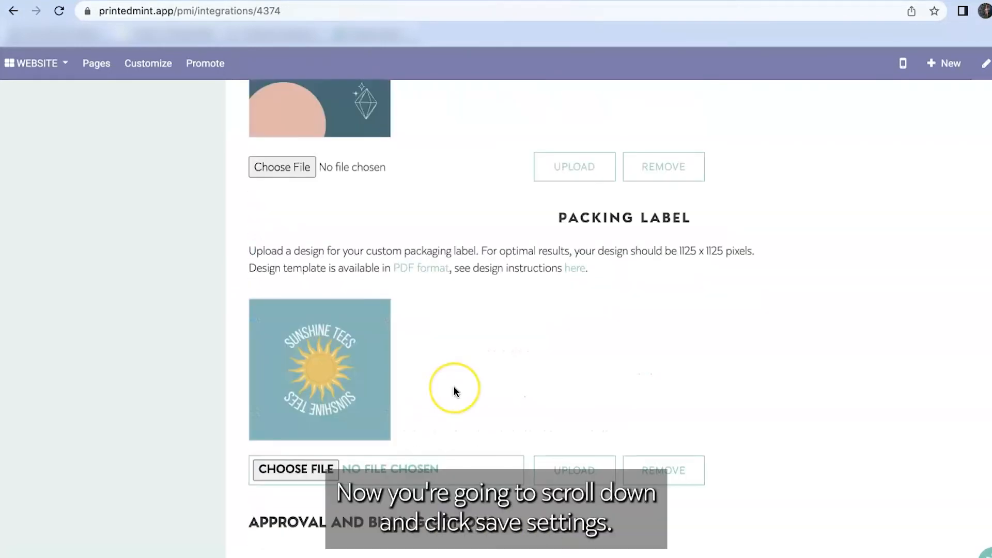
pyautogui.scroll(-15, 453, 392)
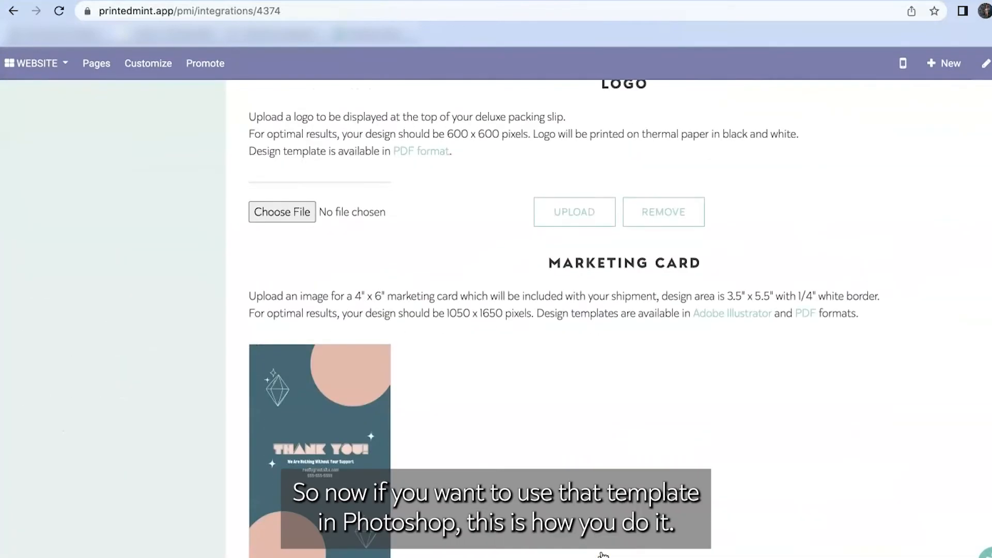
# Open the PDF label template from the "shipping label" folder in Photoshop, importing it at 1125 x 1125 pixels and 300 pixels/inch
pyautogui.scroll(-7, 456, 355)
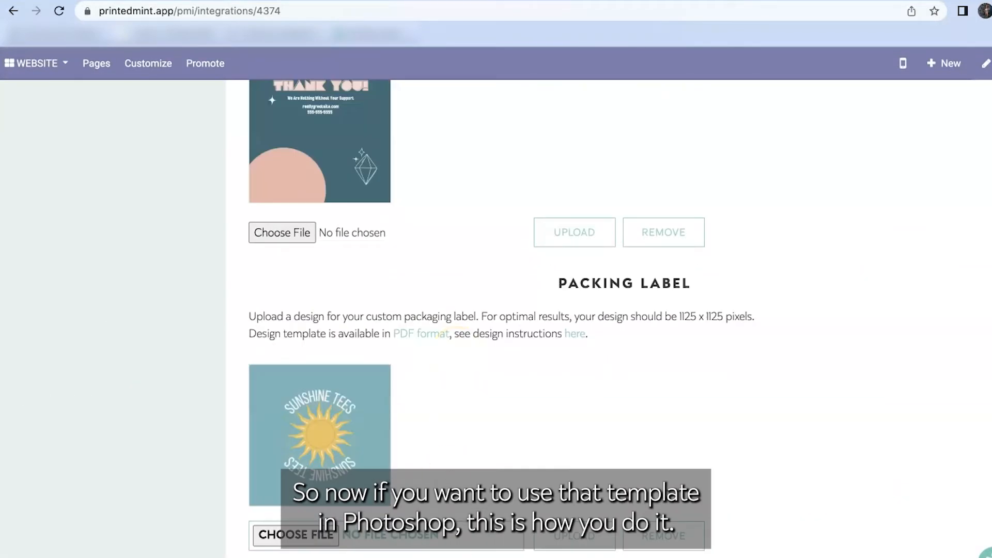
pyautogui.moveTo(669, 557)
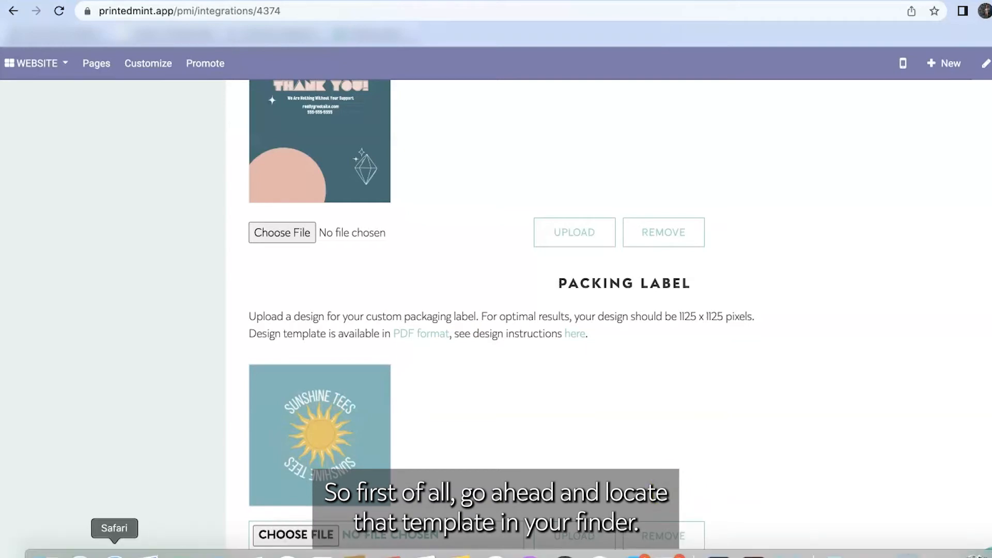
pyautogui.click(45, 554)
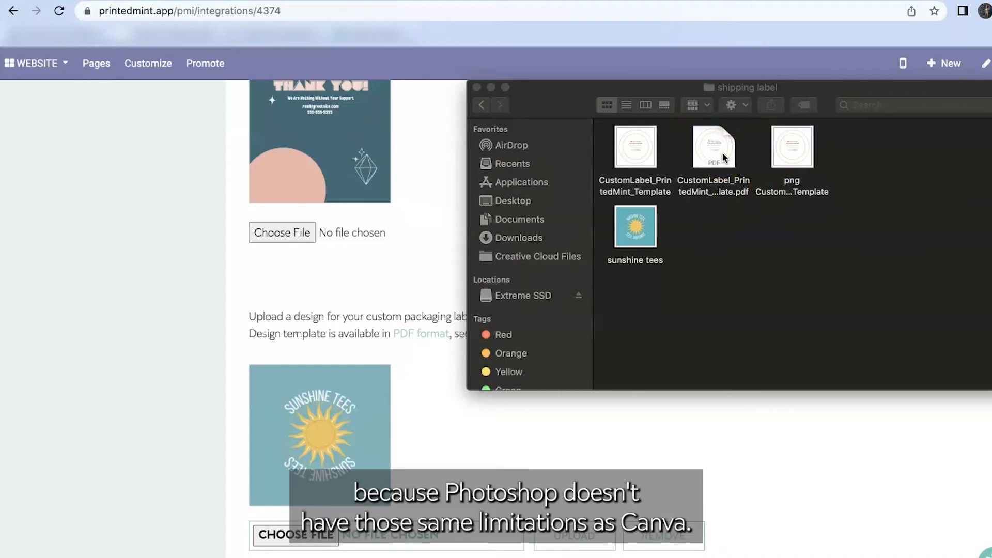
pyautogui.rightClick(724, 158)
pyautogui.click(735, 176)
pyautogui.click(701, 229)
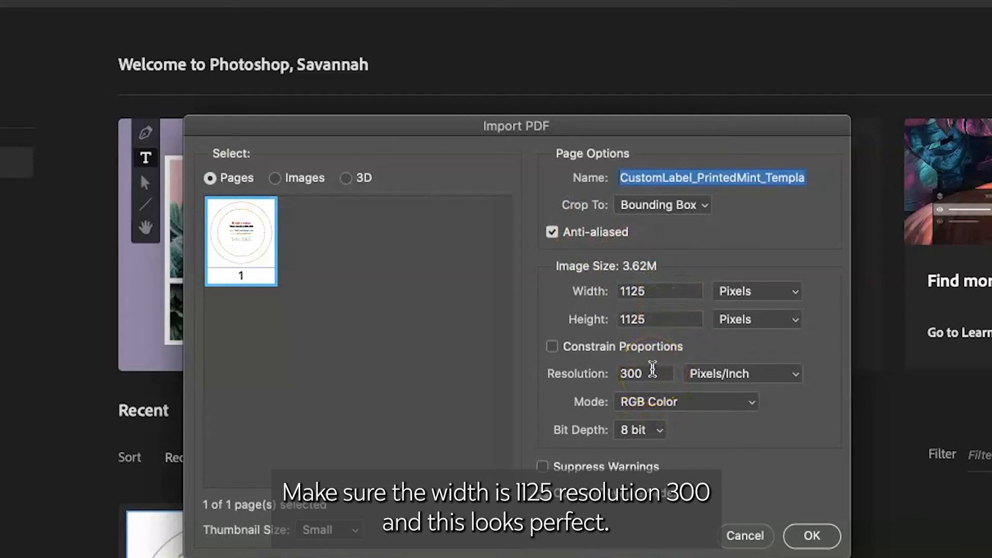
pyautogui.click(803, 544)
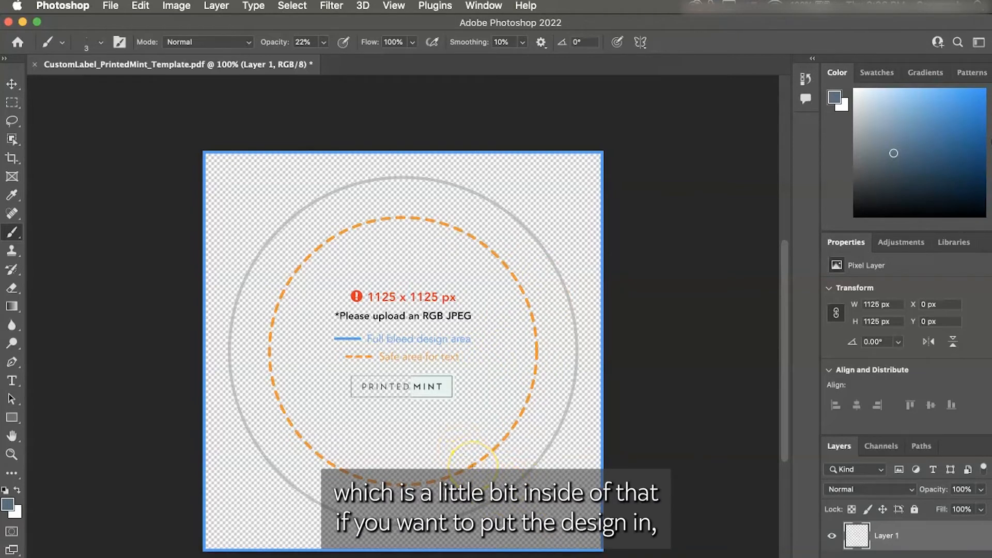
# Place the "sunshine tees" image as an embedded layer in the label template and move Layer 1 above it
pyautogui.click(105, 6)
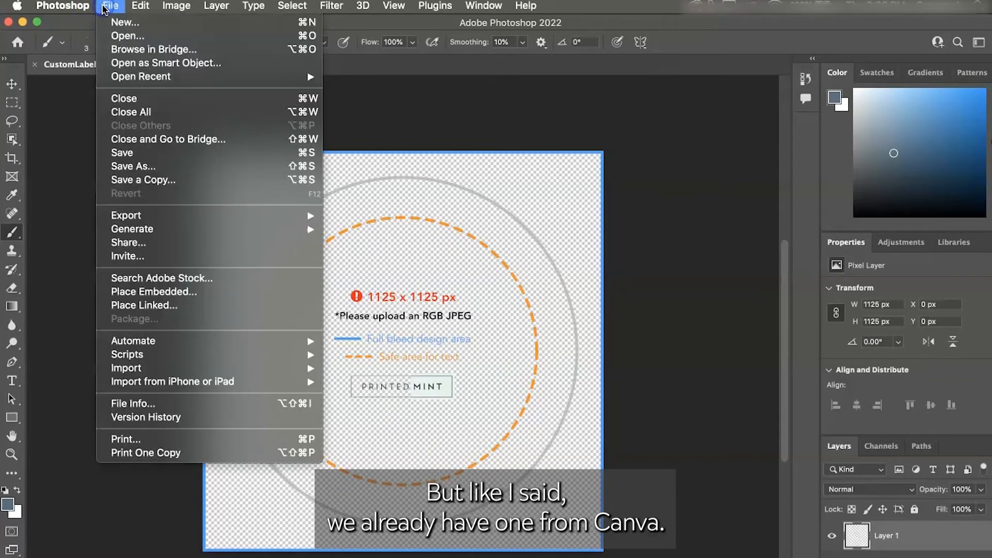
pyautogui.click(133, 291)
pyautogui.click(395, 166)
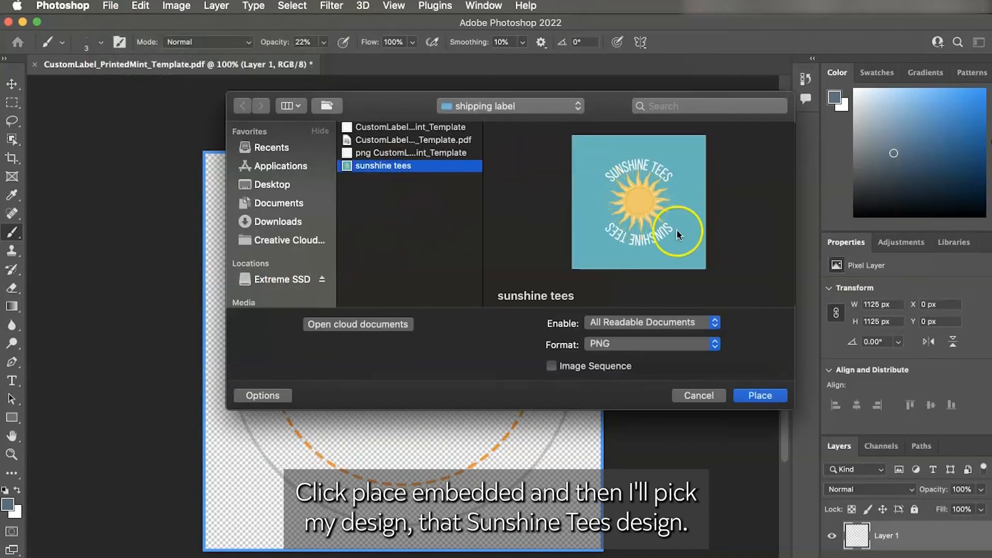
pyautogui.click(754, 395)
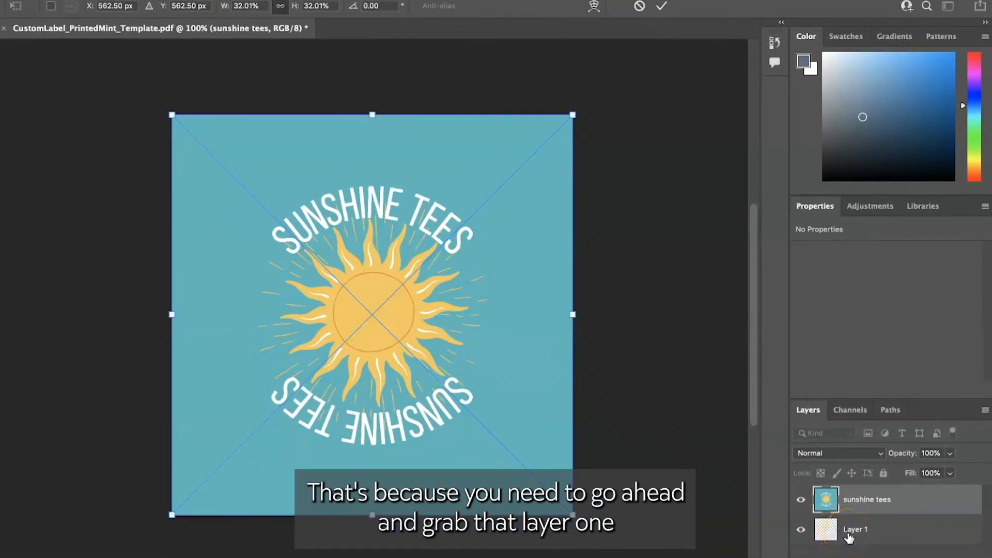
pyautogui.moveTo(848, 534); pyautogui.dragTo(848, 495)
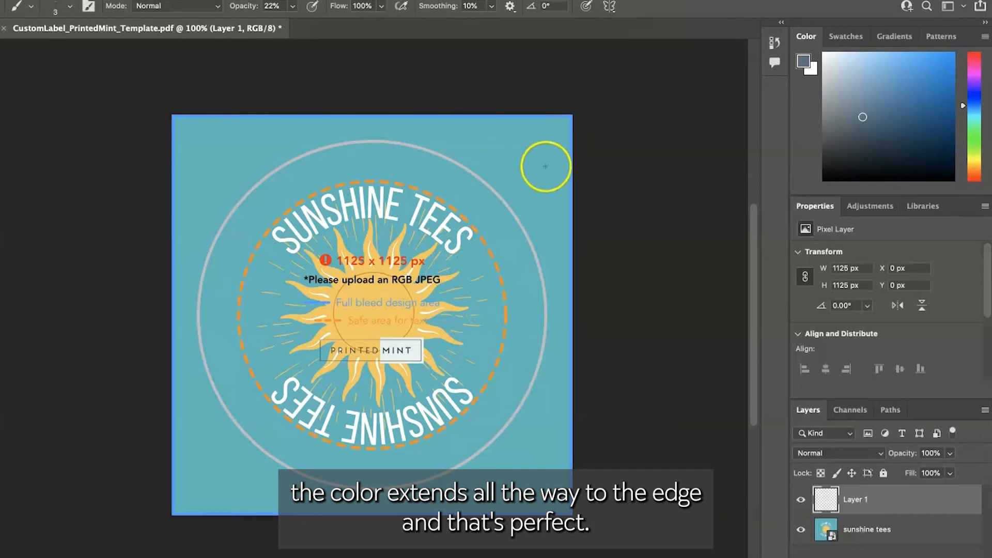
# Hide the Layer 1 guides and export the label as a 1125 x 1125 px PNG, prefixing the template file name with "ps"
pyautogui.click(801, 500)
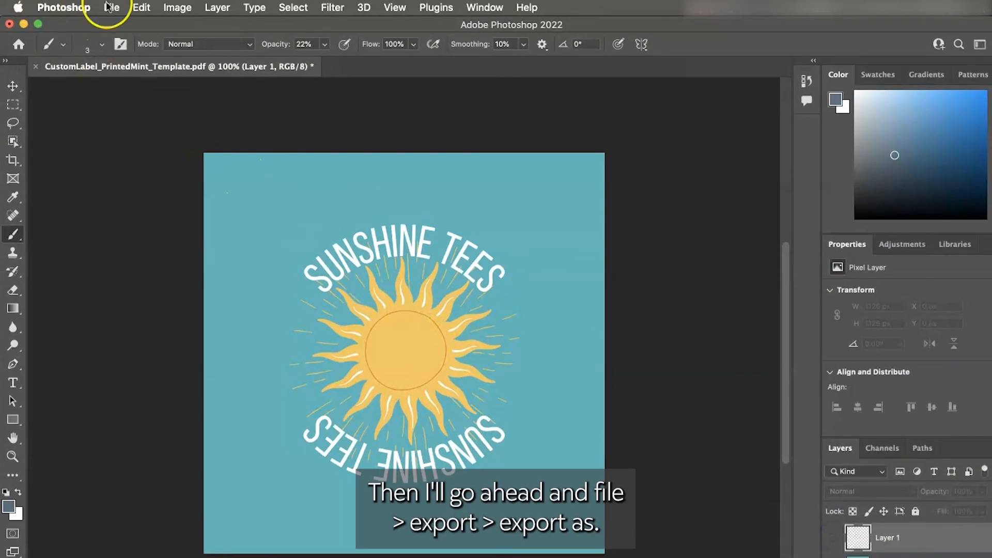
pyautogui.click(111, 7)
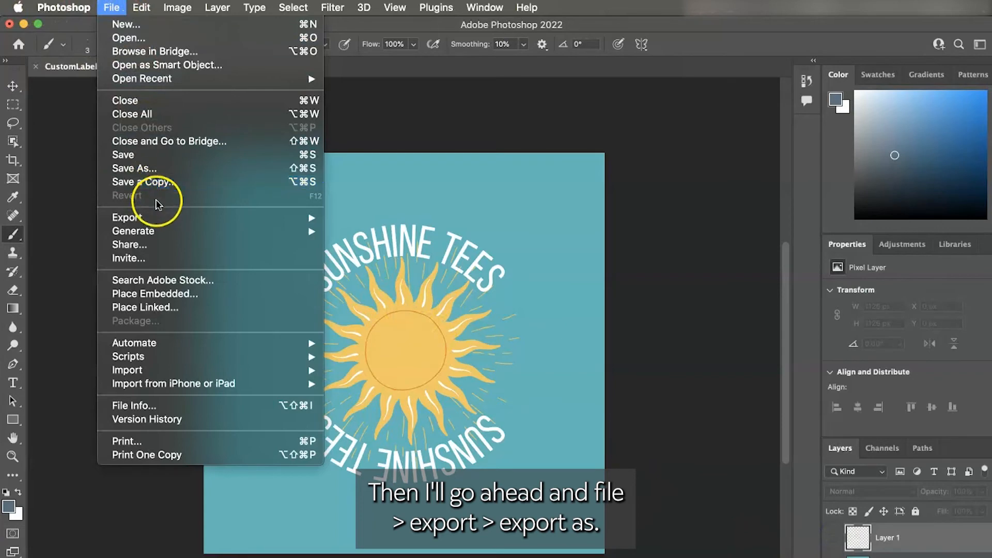
pyautogui.moveTo(163, 217)
pyautogui.click(389, 230)
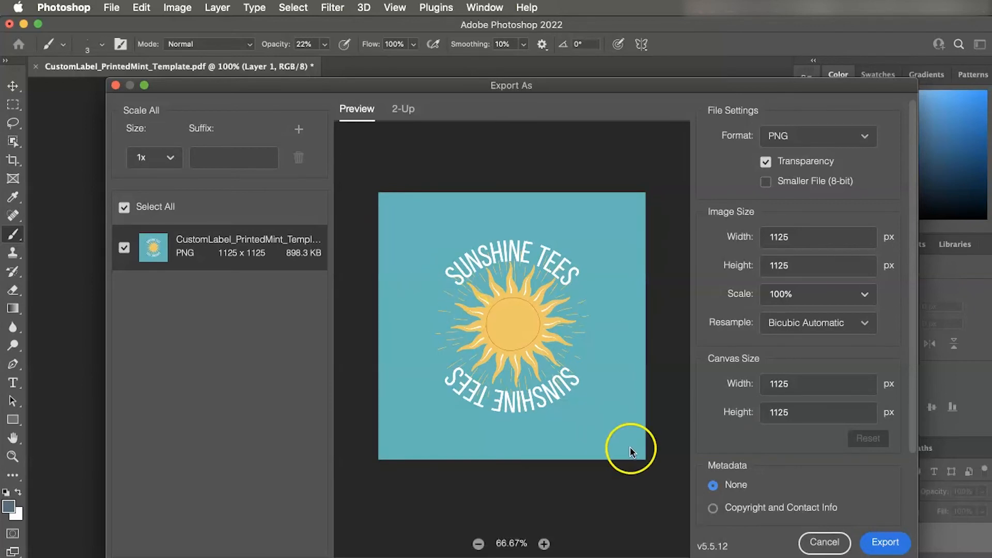
pyautogui.click(886, 542)
pyautogui.click(444, 174)
pyautogui.write('ps')
pyautogui.click(613, 217)
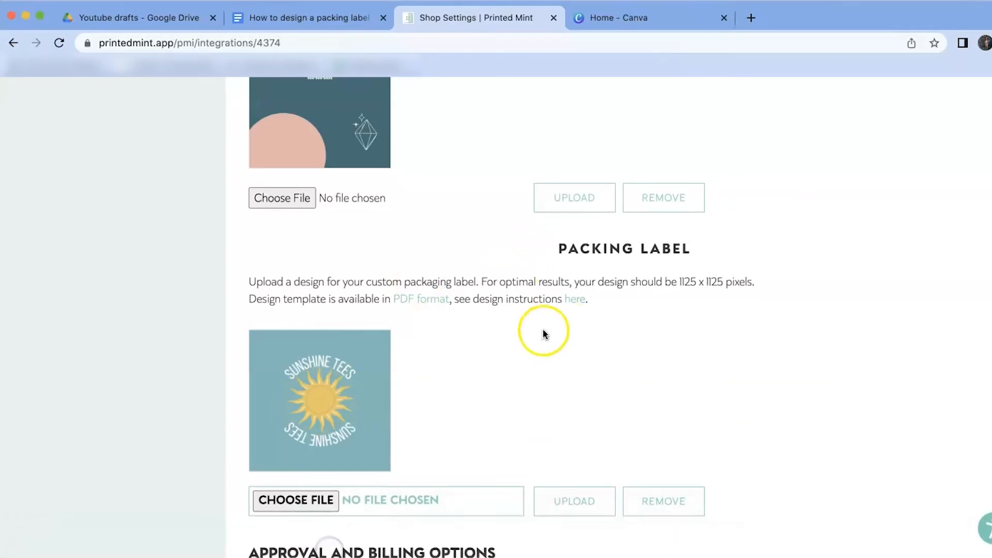
# In Printed Mint's shop settings, replace the packing label with the "ps" template PNG from the "shipping label" folder and save the settings
pyautogui.scroll(-2, 542, 330)
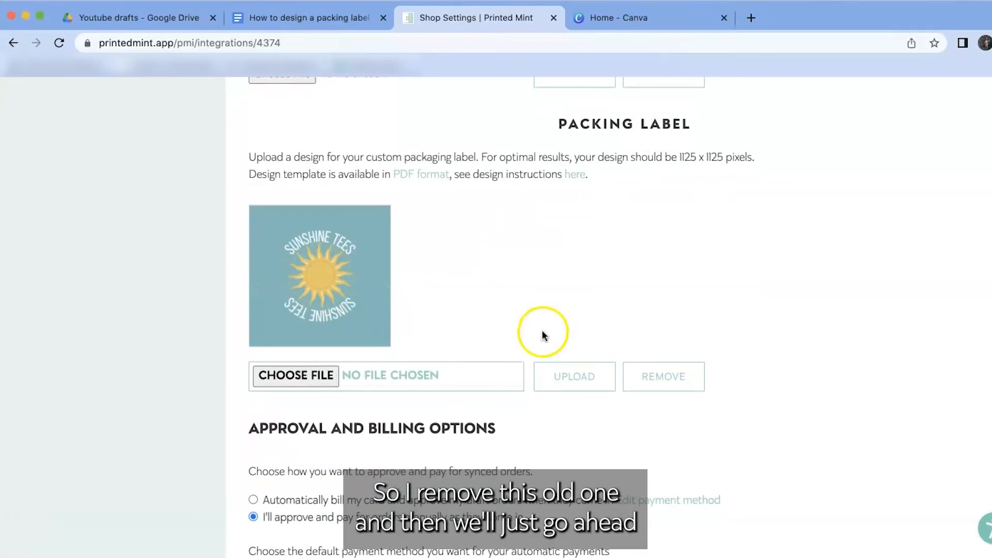
pyautogui.click(674, 376)
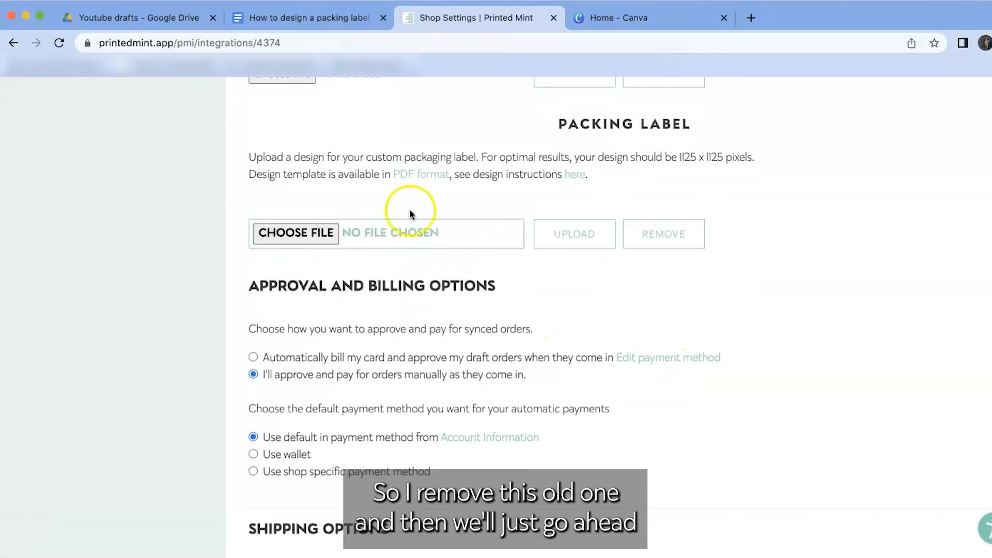
pyautogui.click(315, 231)
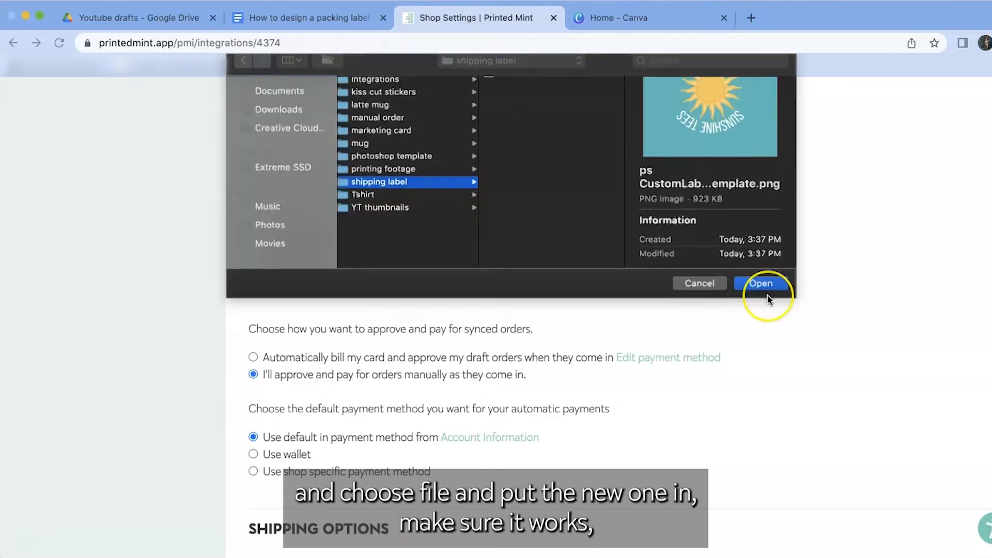
pyautogui.click(763, 291)
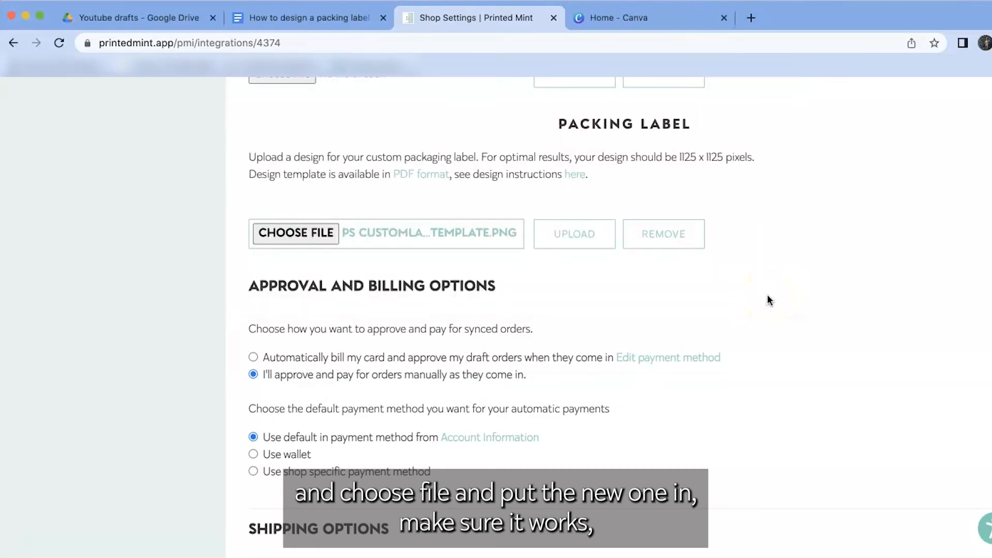
pyautogui.click(582, 238)
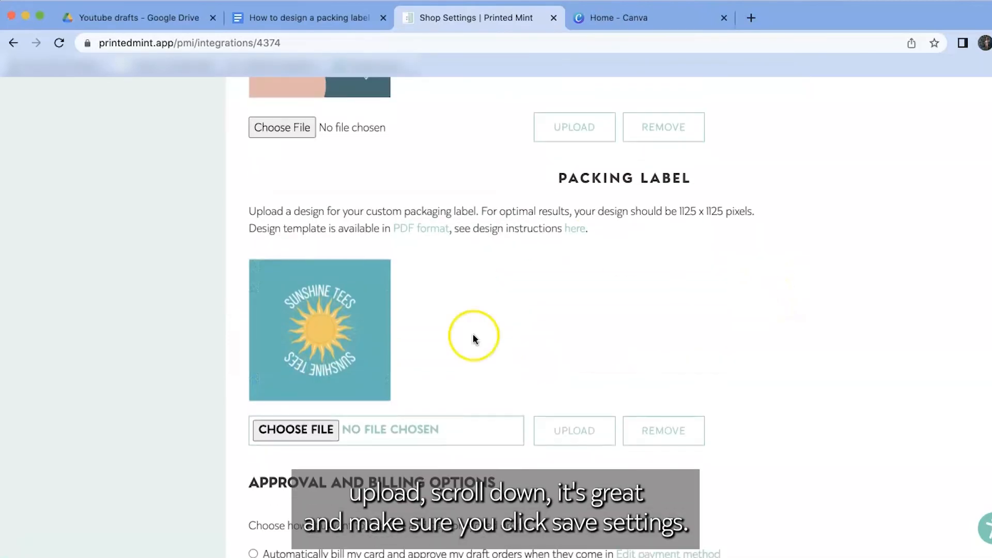
pyautogui.scroll(-10, 388, 359)
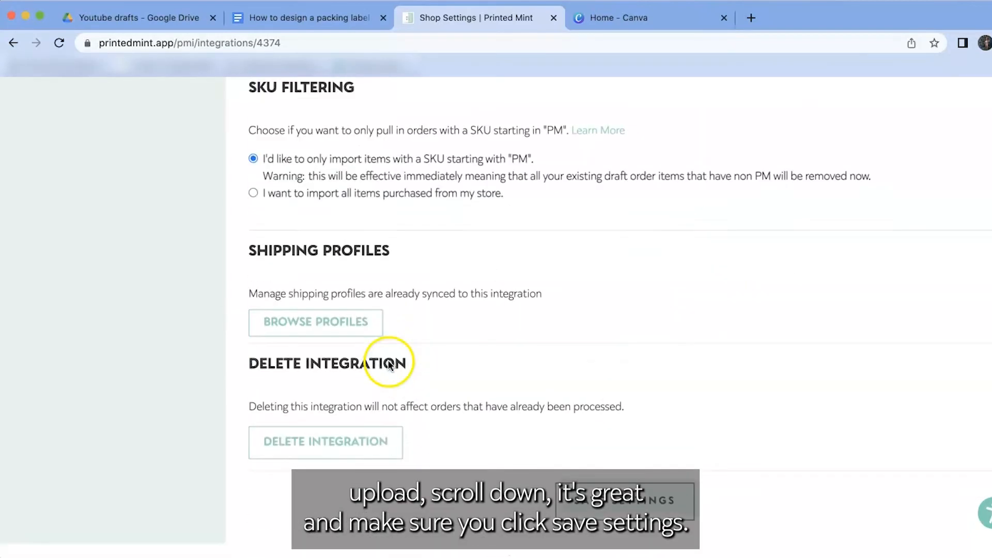
pyautogui.click(614, 516)
pyautogui.scroll(-10, 614, 532)
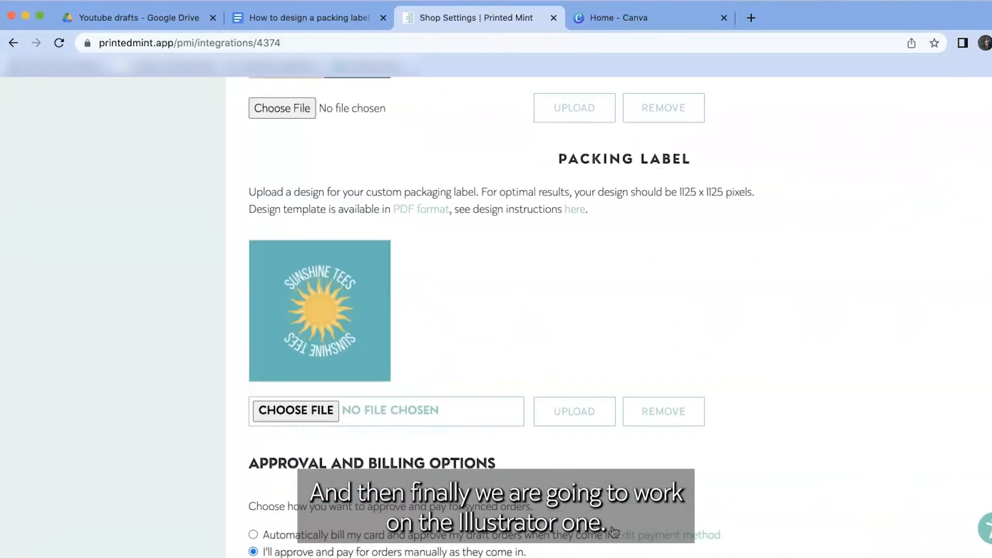
# From Finder, open CustomLabel_PrintedMint_Template.pdf in Adobe Illustrator 2022
pyautogui.scroll(-3, 614, 532)
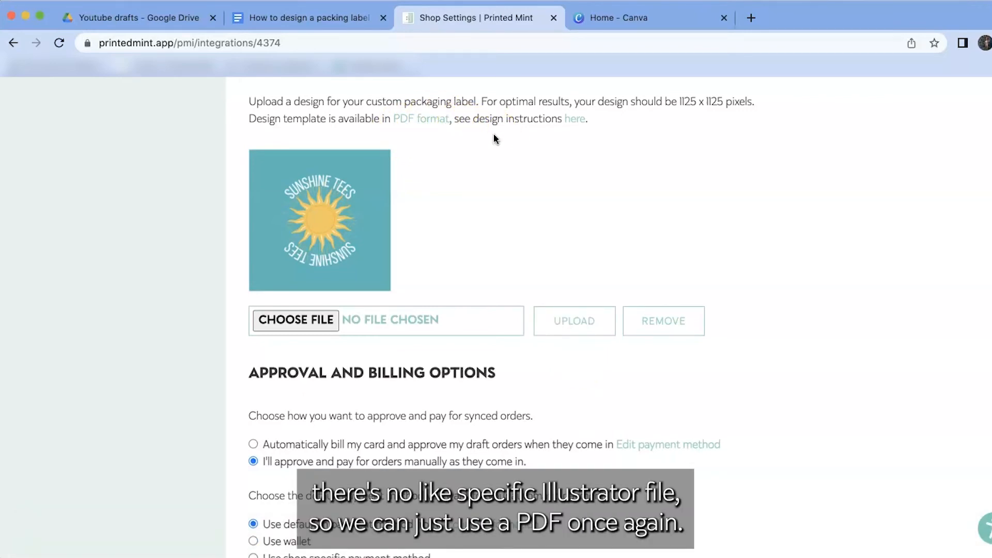
pyautogui.moveTo(493, 555)
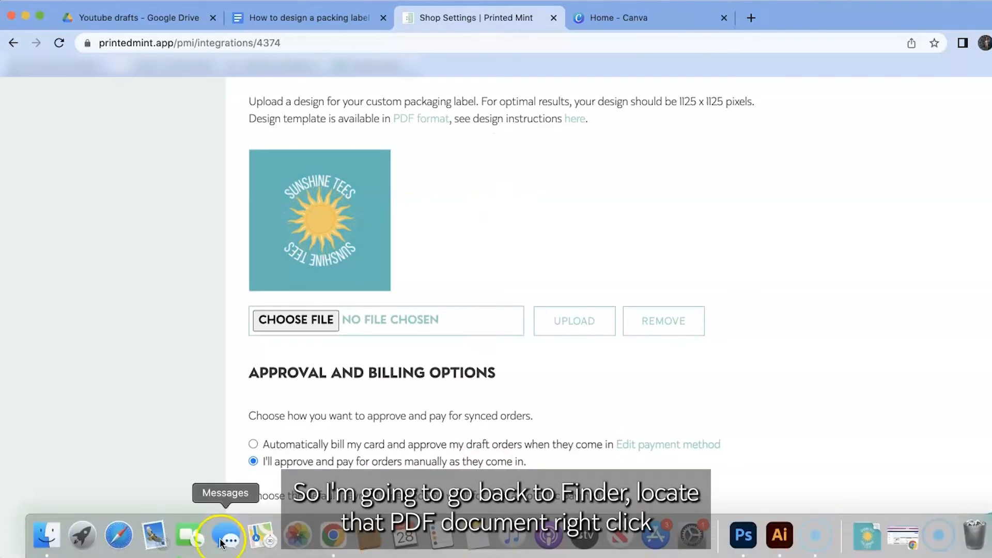
pyautogui.click(46, 535)
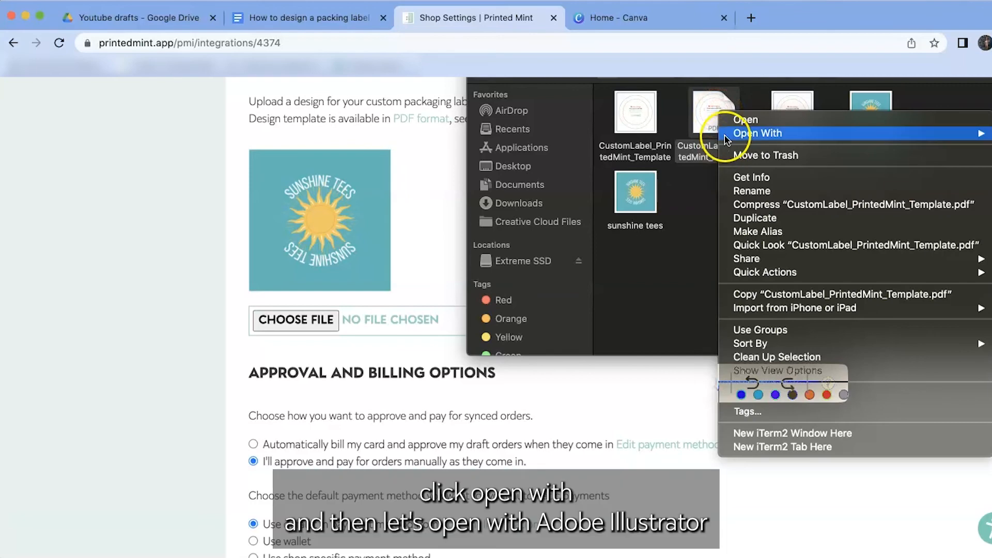
pyautogui.click(729, 134)
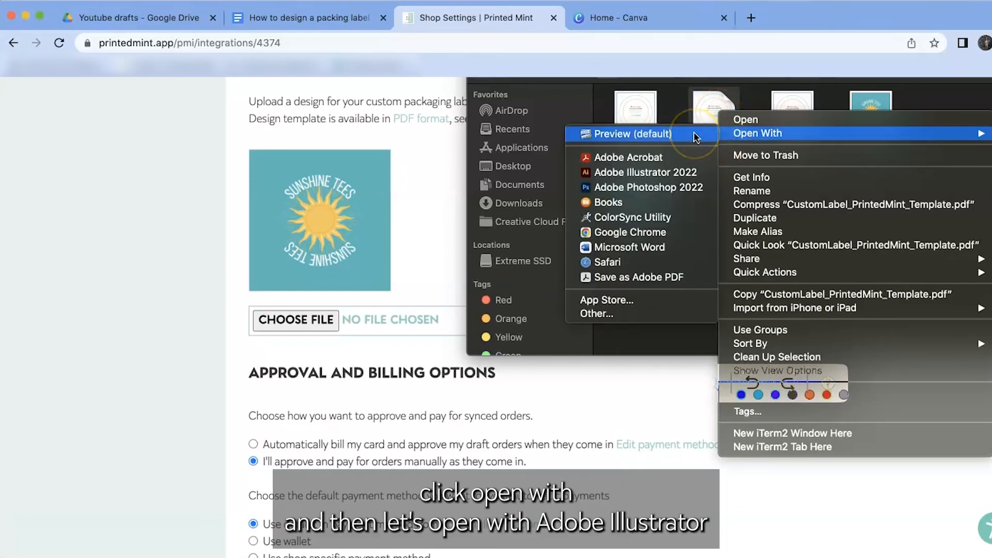
pyautogui.click(673, 172)
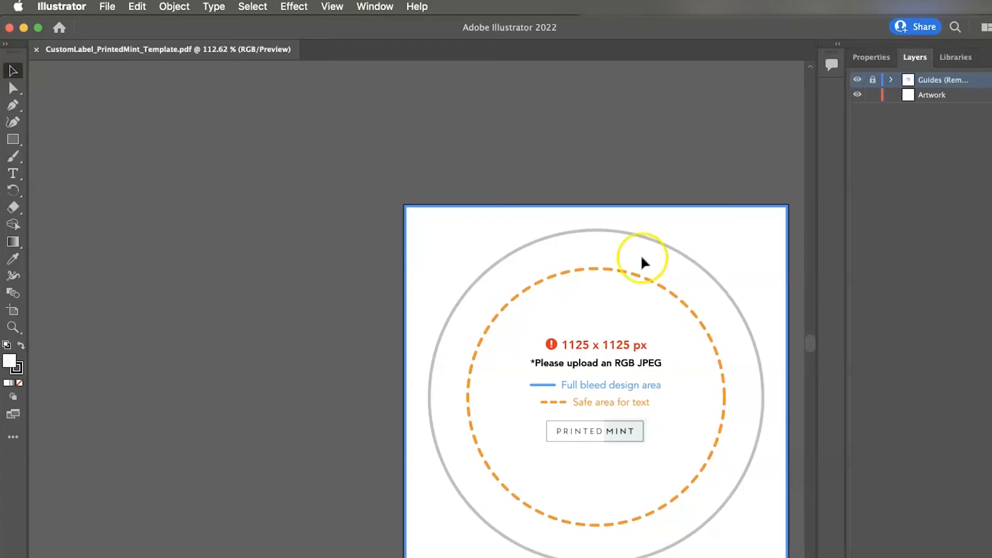
# Place the "sunshine tees" image from the "shipping label" folder on the Artwork layer, anchored at the artboard's top-left corner
pyautogui.hscroll(1, 577, 256)
pyautogui.hscroll(4, 577, 257)
pyautogui.scroll(-1, 577, 257)
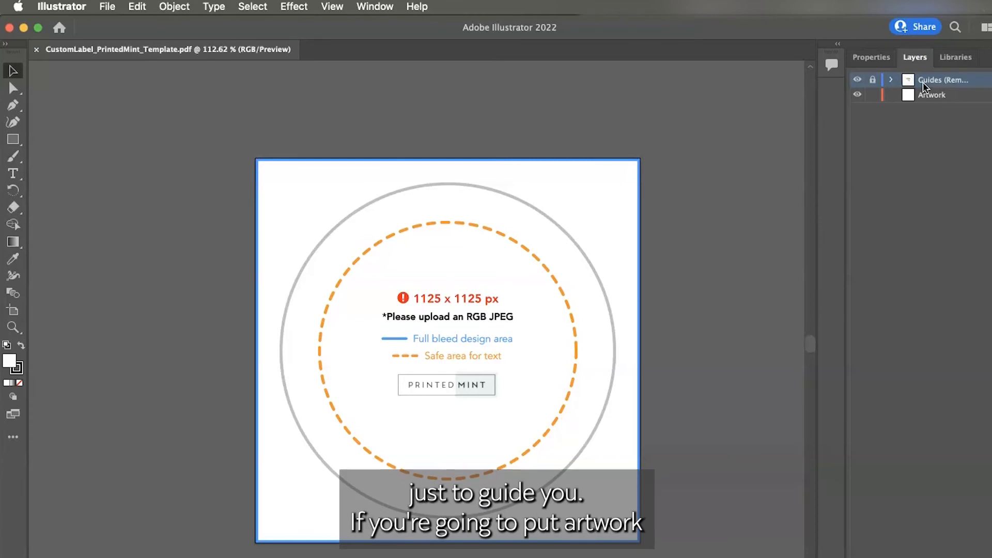
pyautogui.click(925, 96)
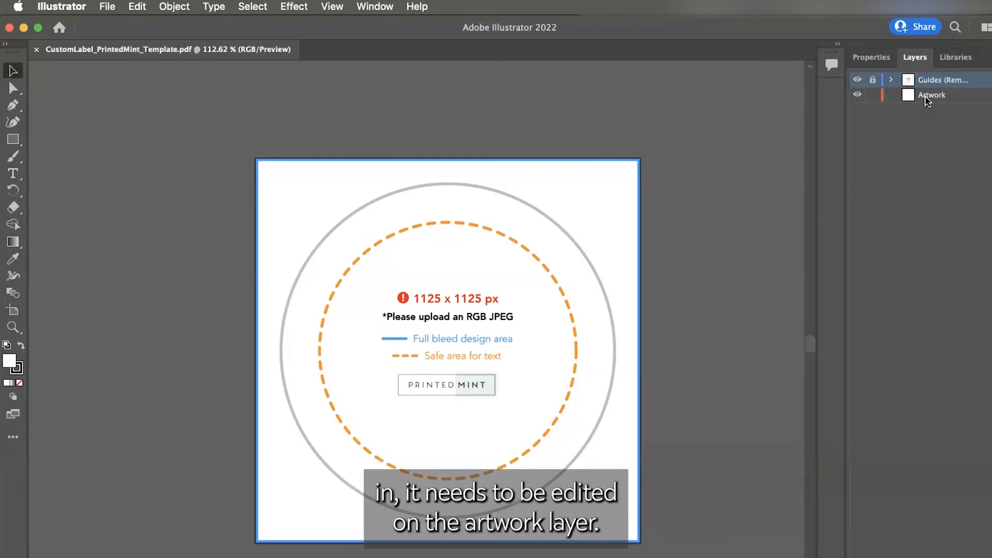
pyautogui.click(927, 100)
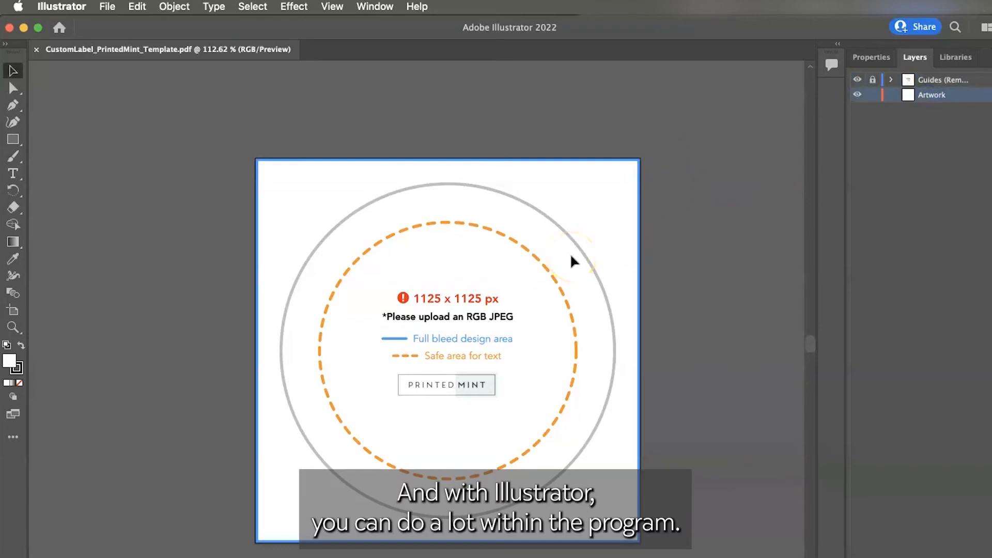
pyautogui.click(113, 7)
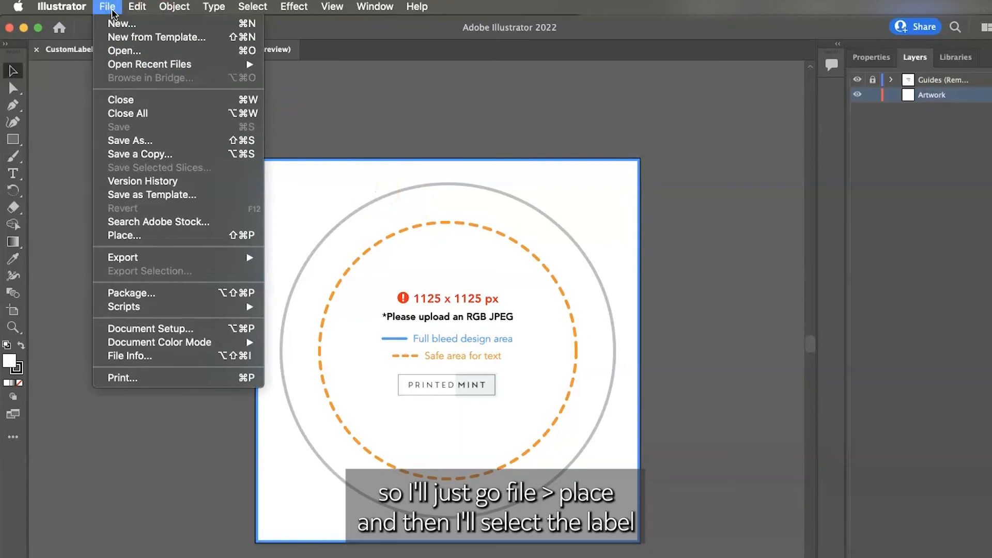
pyautogui.click(127, 235)
pyautogui.click(568, 296)
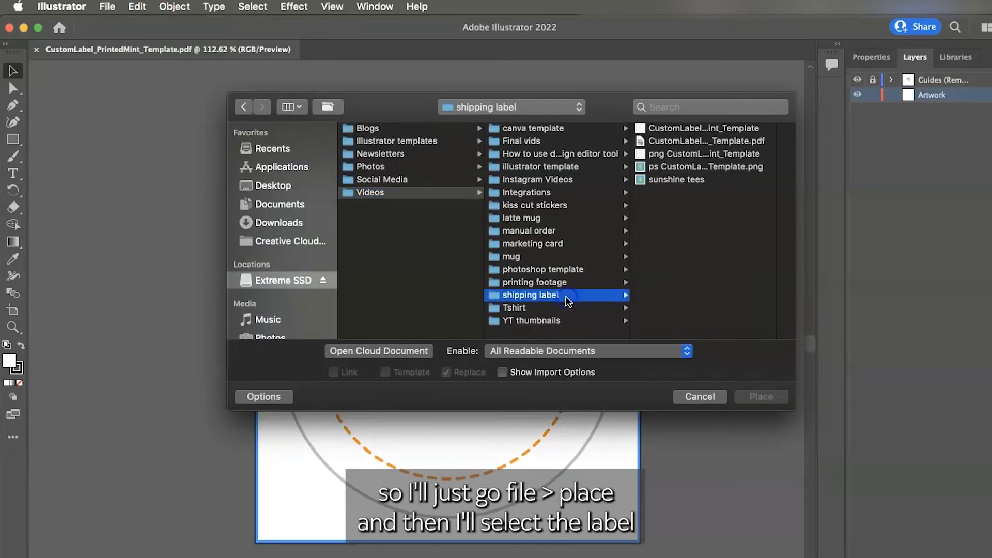
pyautogui.click(677, 180)
pyautogui.click(761, 397)
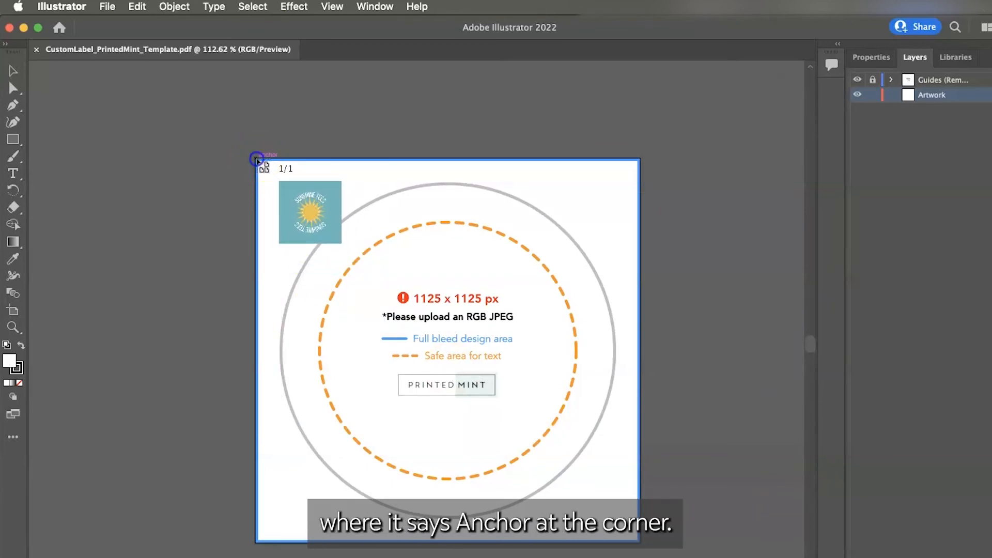
pyautogui.click(257, 160)
# Scale the placed Sunshine Tees image down proportionally to fit the template artboard
pyautogui.scroll(-2, 345, 273)
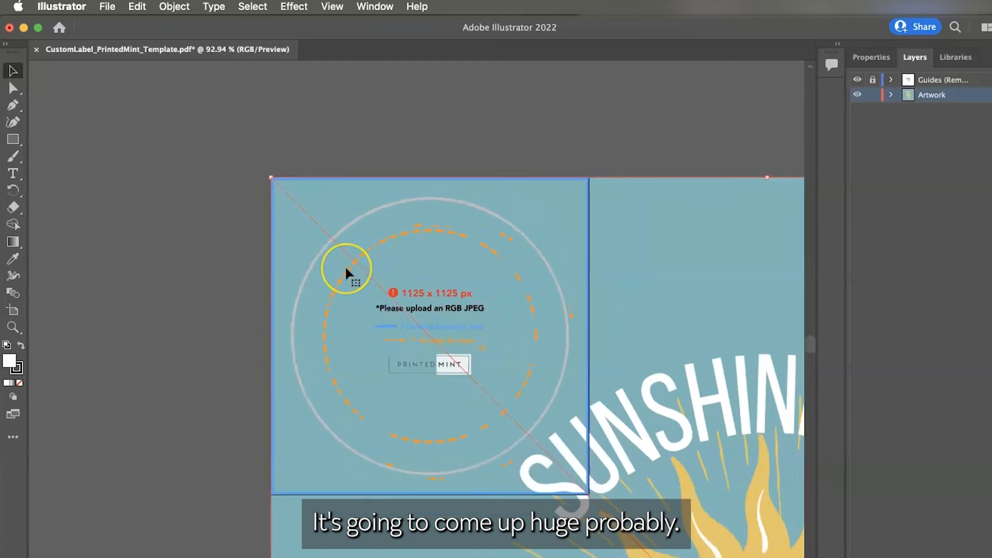
pyautogui.scroll(-4, 345, 265)
pyautogui.scroll(-3, 345, 258)
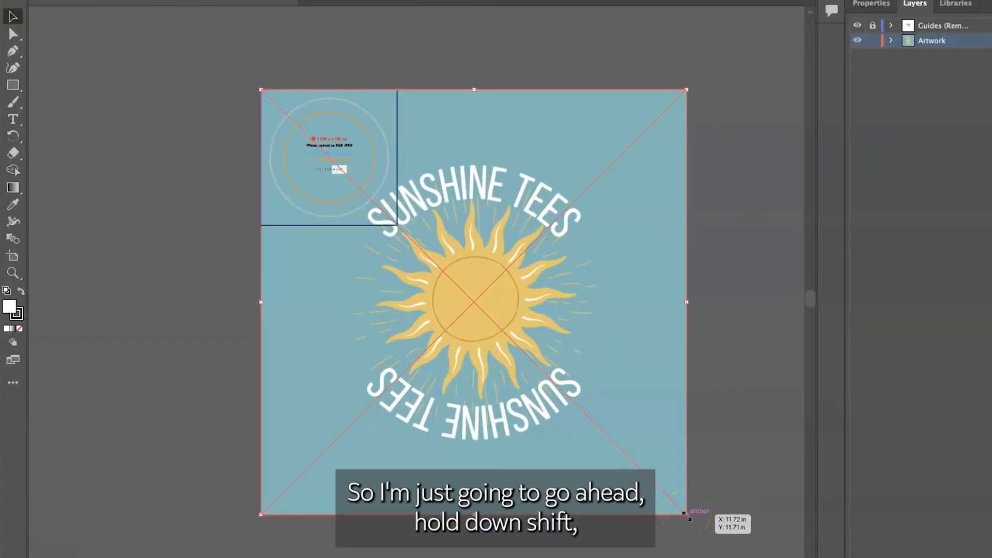
pyautogui.moveTo(687, 514); pyautogui.dragTo(462, 290)
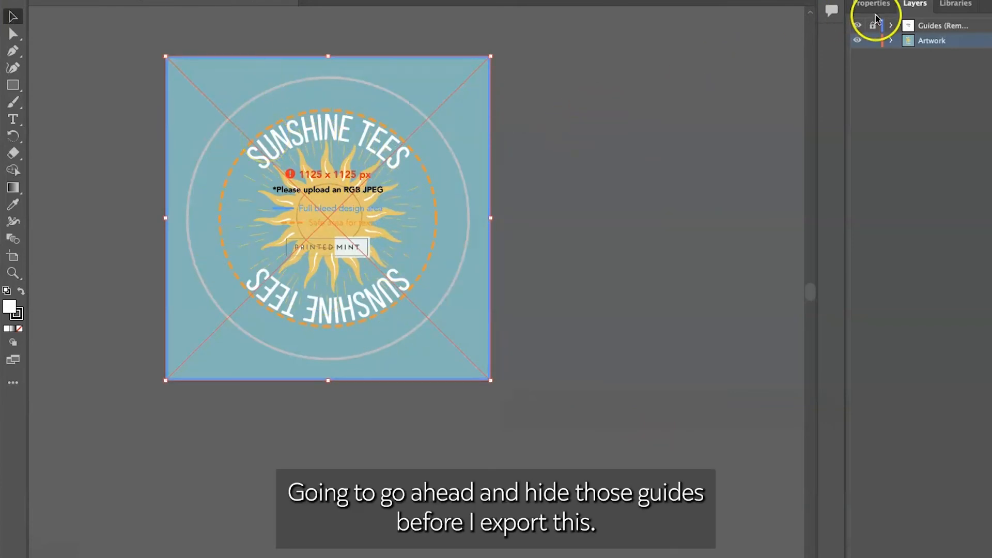
# Hide the Guides layer and export artboard range 1 as the PNG "ill CustomLabel_PrintedMint_Template" in the "shipping label" folder
pyautogui.click(859, 25)
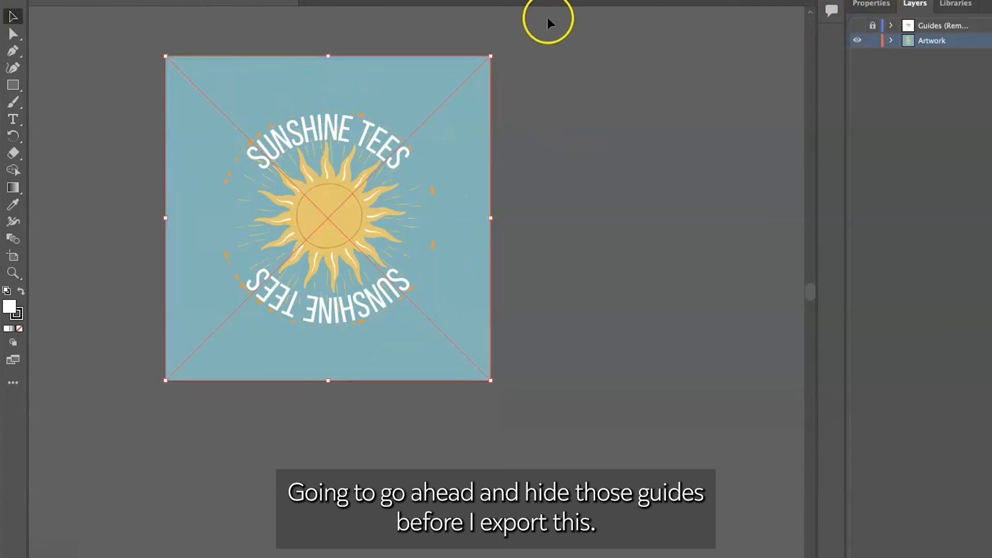
pyautogui.click(117, 10)
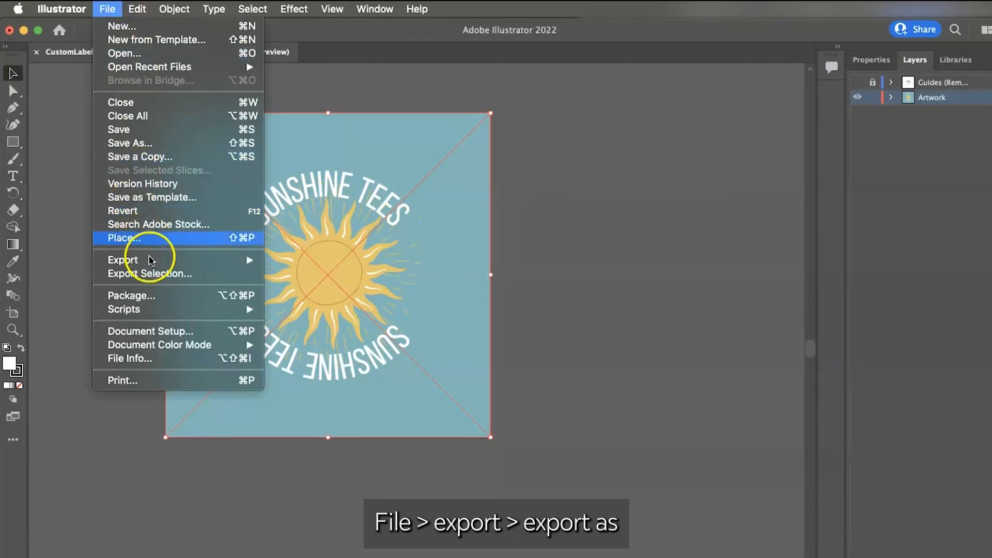
pyautogui.moveTo(150, 261)
pyautogui.click(304, 273)
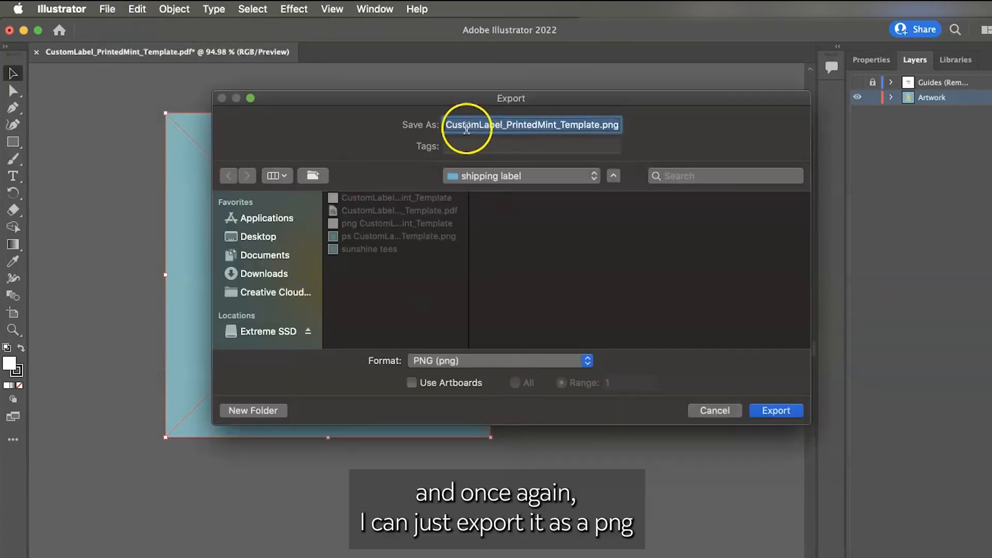
pyautogui.click(448, 124)
pyautogui.write('ill')
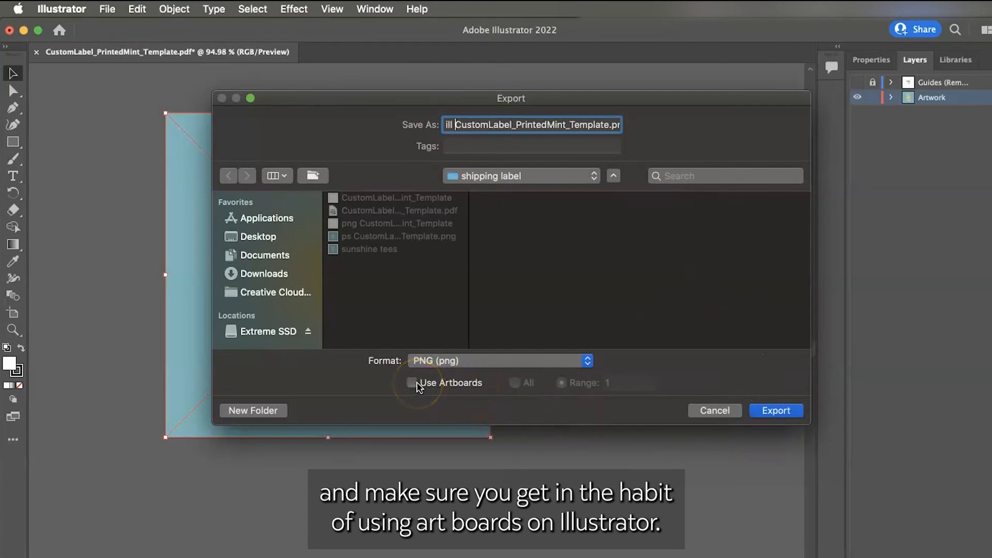
pyautogui.click(412, 383)
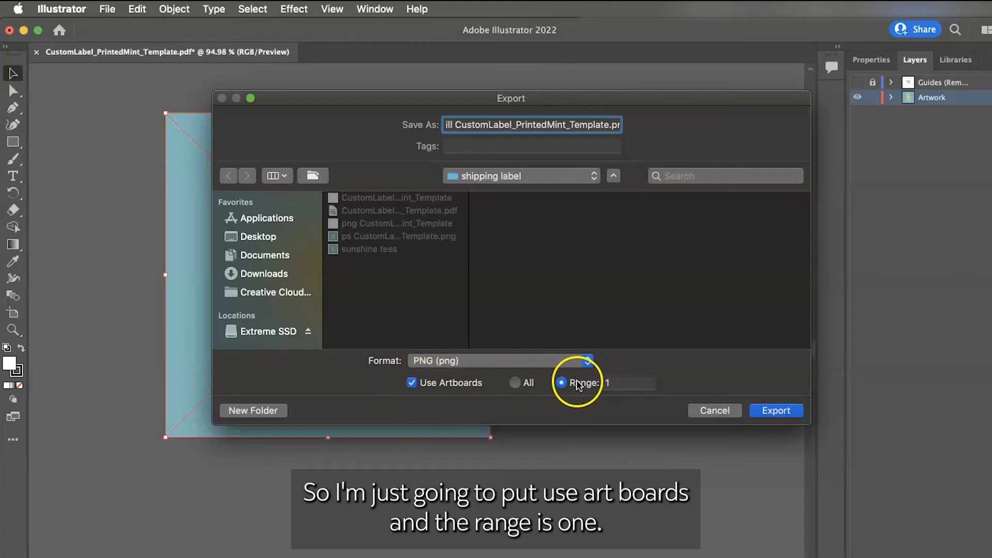
pyautogui.click(761, 411)
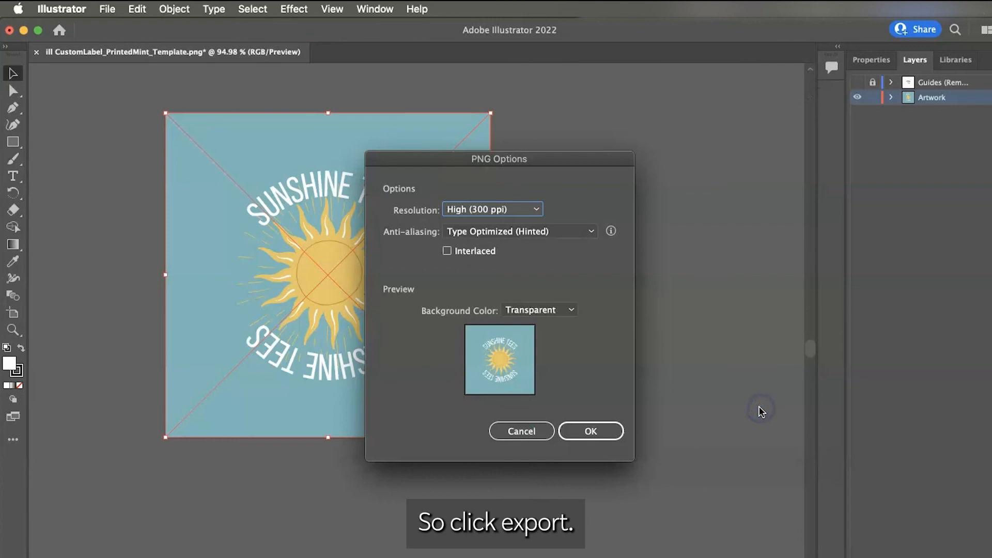
# Complete the PNG export with the resolution at High (300 ppi)
pyautogui.click(502, 210)
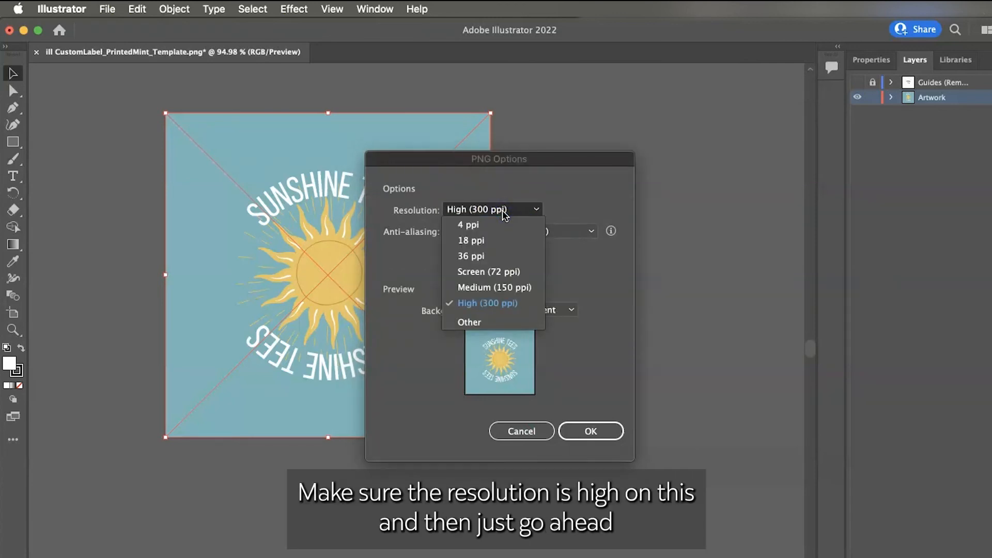
pyautogui.click(504, 213)
pyautogui.click(585, 430)
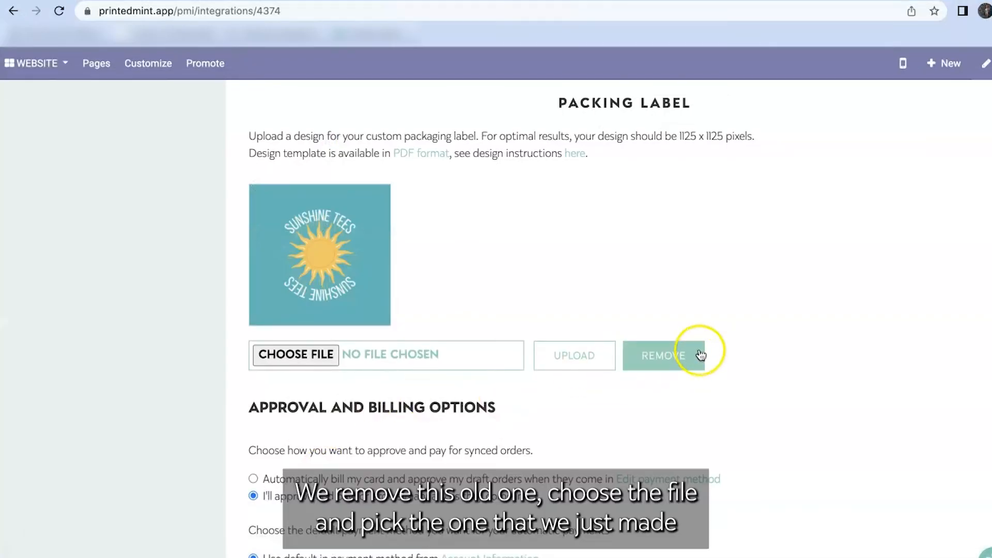
# In Printed Mint's shop settings, remove the current packing label and upload the "ill" template PNG from the "shipping label" folder
pyautogui.click(700, 355)
pyautogui.click(309, 213)
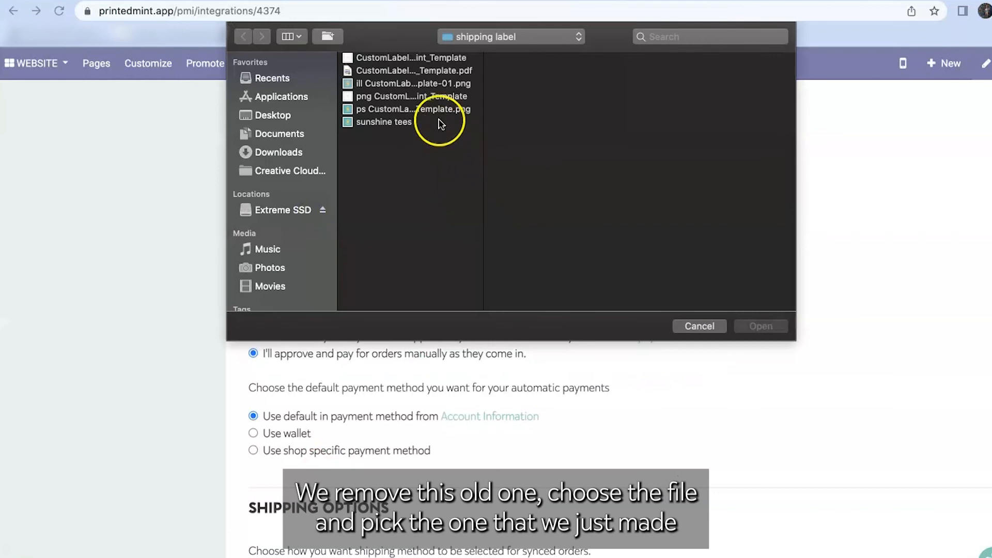
pyautogui.click(416, 83)
pyautogui.click(761, 326)
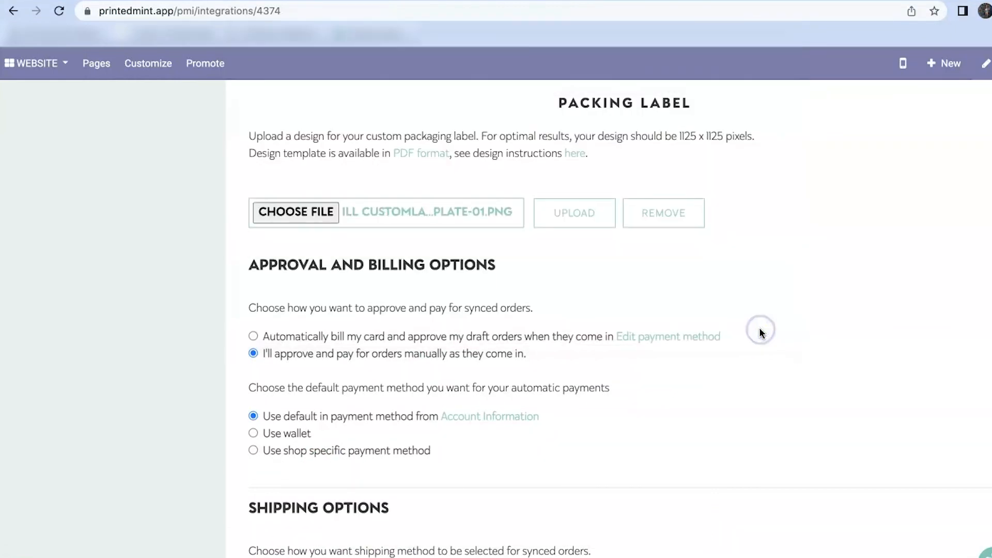
pyautogui.click(590, 226)
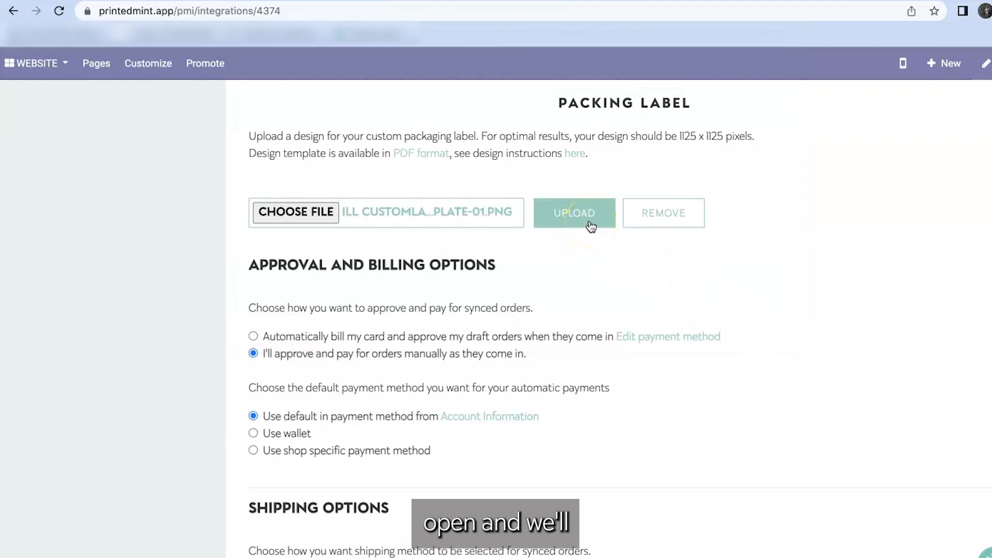
pyautogui.click(591, 226)
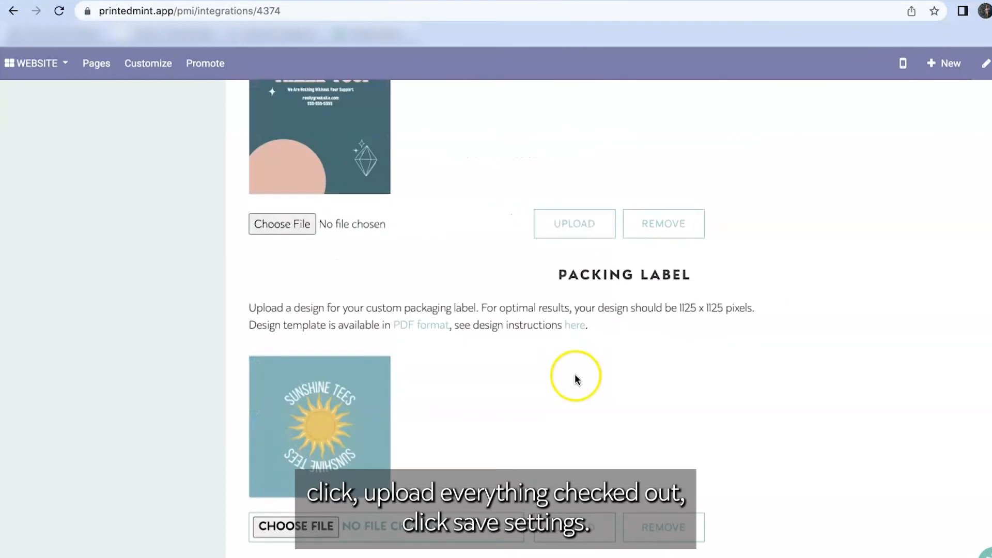
pyautogui.scroll(-15, 576, 379)
pyautogui.scroll(-4, 576, 379)
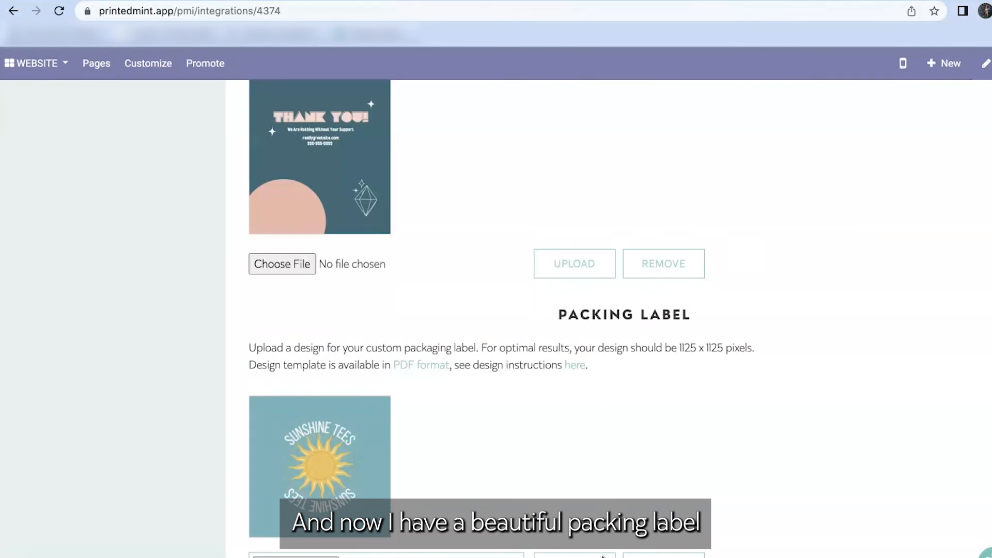
pyautogui.scroll(-2, 602, 556)
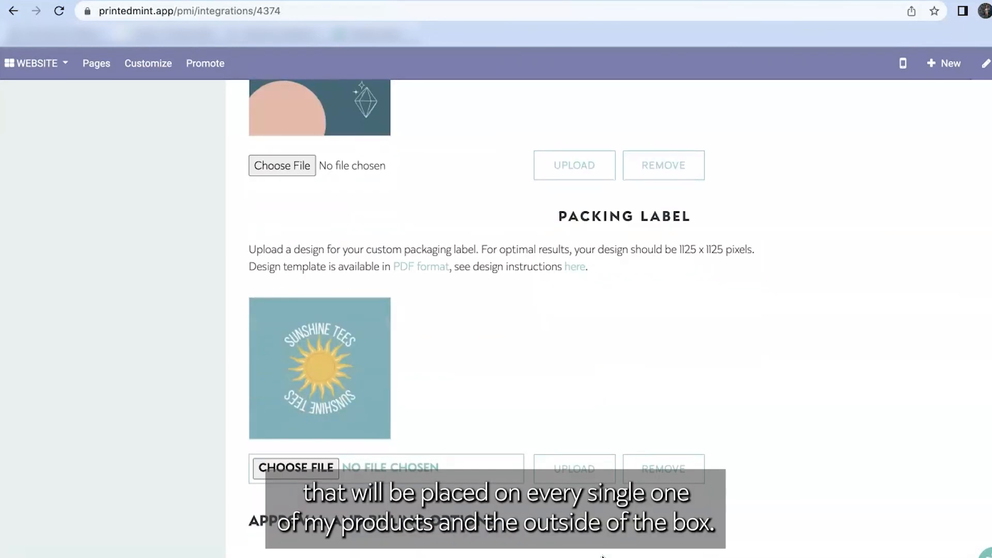